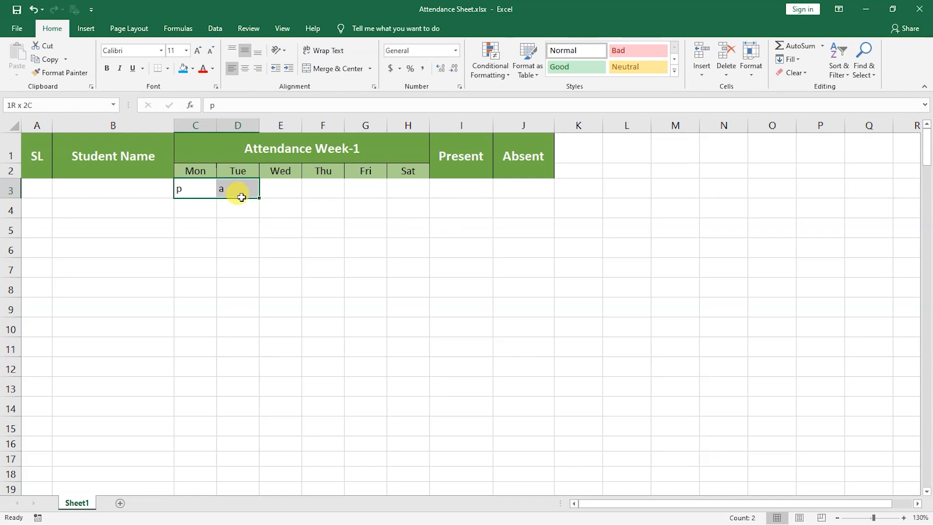
- Examine the attendance template's headings and the empty serial number, name, weekday, Present and Absent columns
click(366, 253)
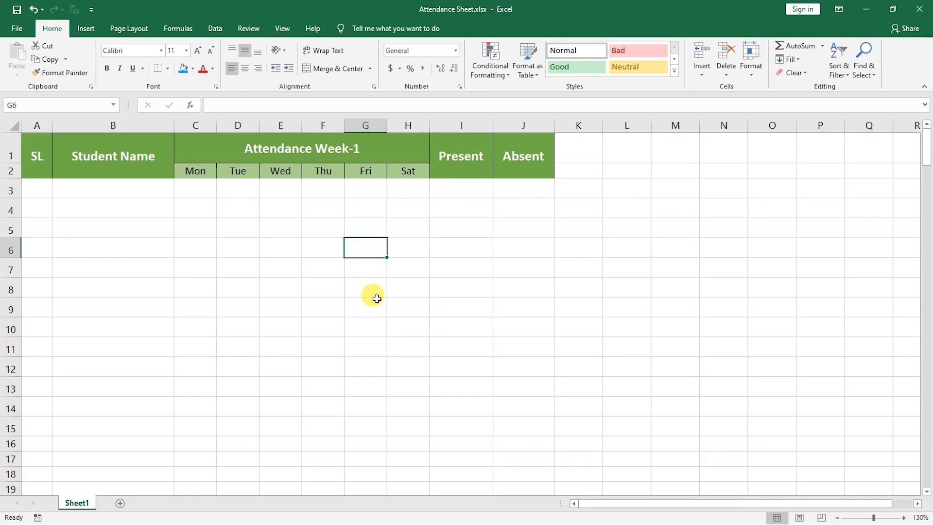
drag(35, 145, 515, 165)
click(197, 323)
click(47, 189)
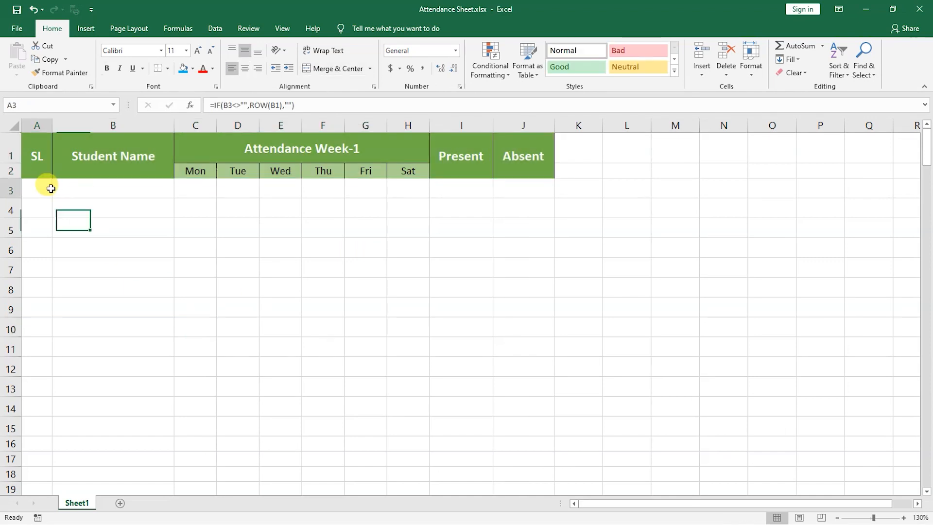
drag(51, 188, 44, 292)
drag(146, 210, 146, 348)
drag(197, 189, 419, 354)
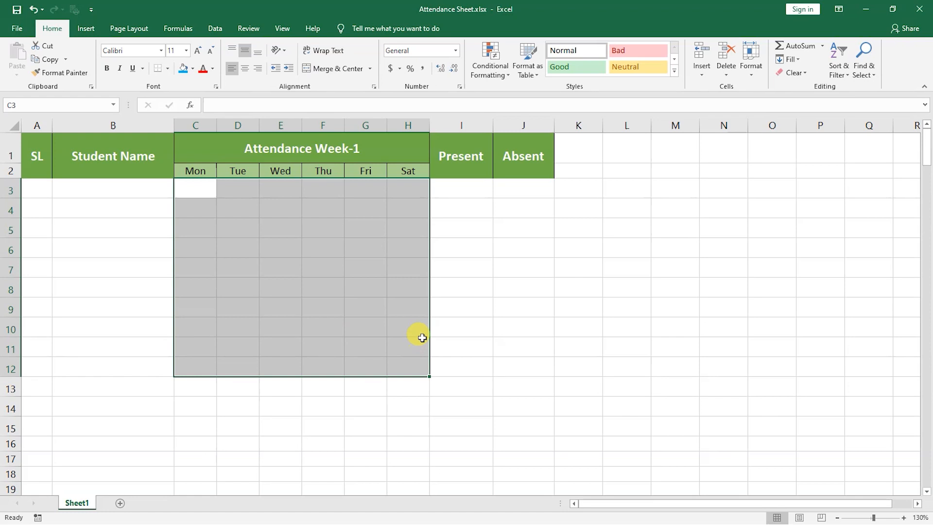
drag(462, 187, 460, 351)
drag(529, 194, 532, 319)
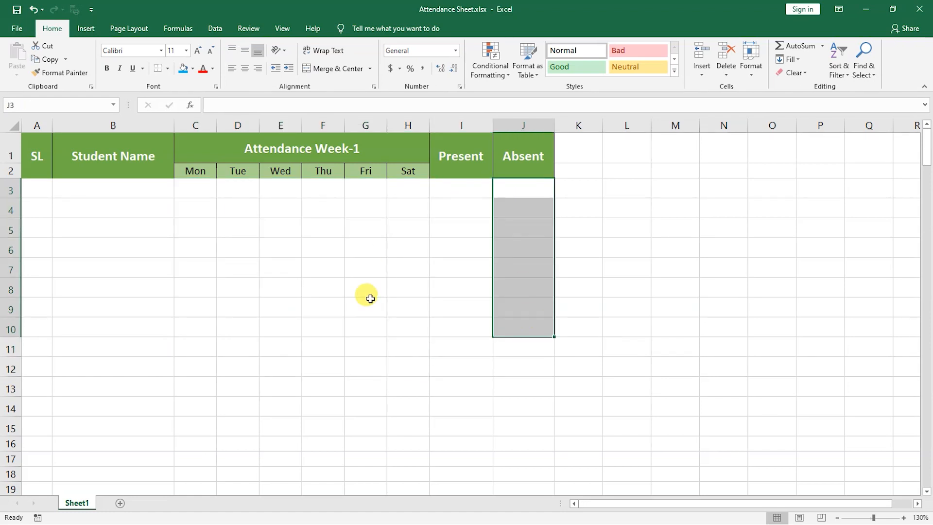
click(343, 233)
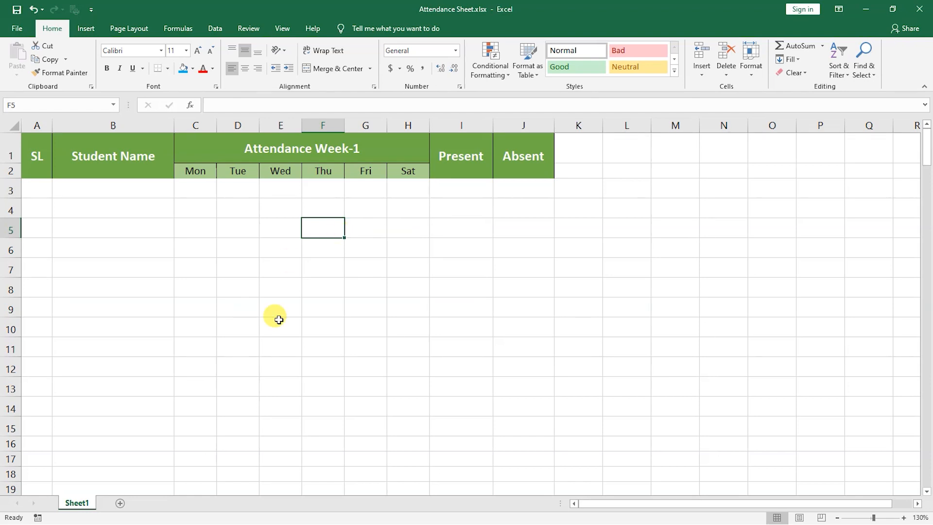
- Enter the first three students' full names in cells B3 to B5 of the Student Name column
click(78, 191)
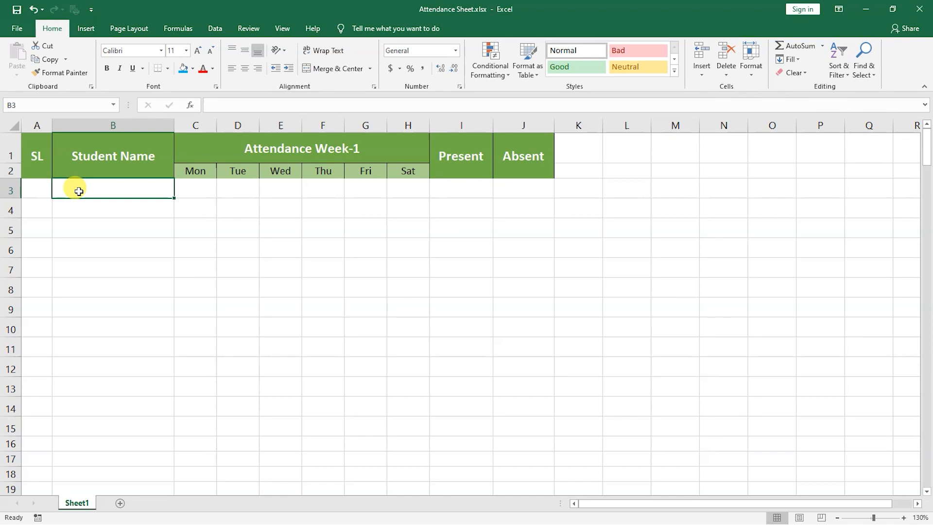
text(Amit Roy)
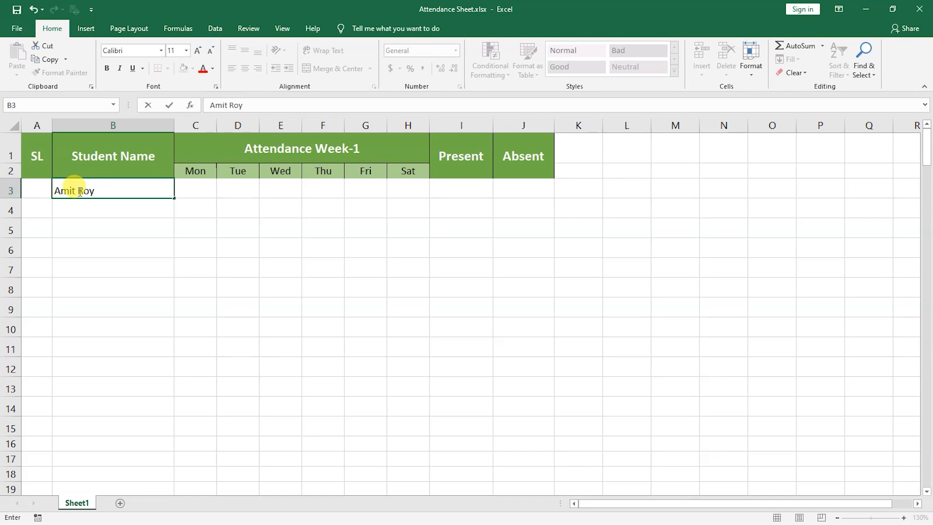
click(111, 211)
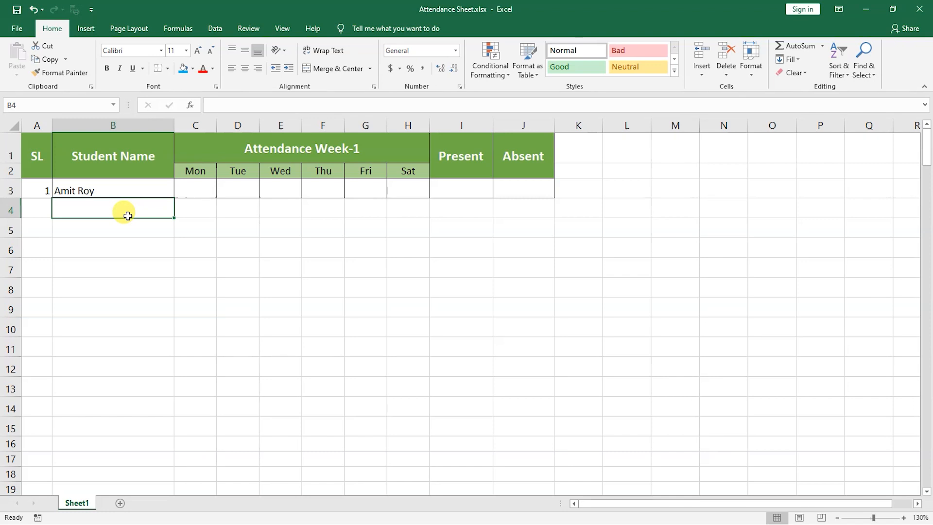
text(Ra)
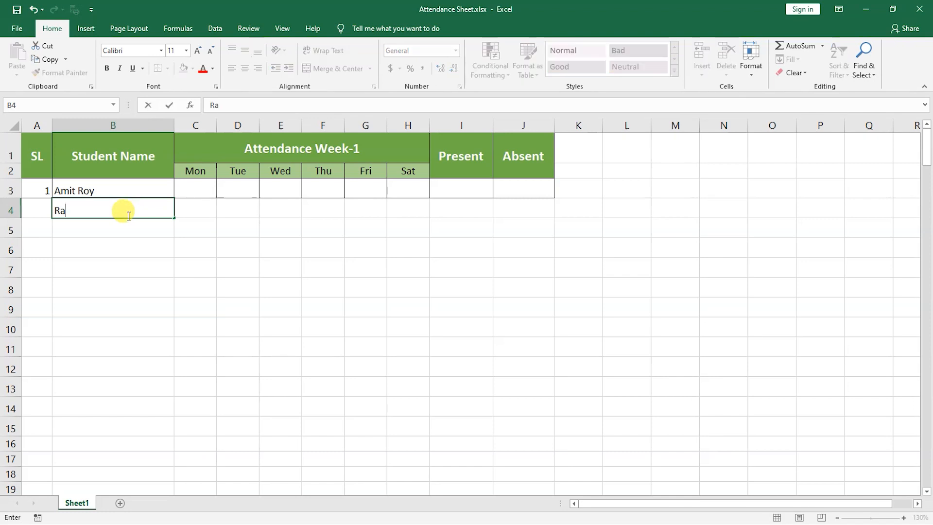
text(njit Das)
key(Return)
text(Puja Pa)
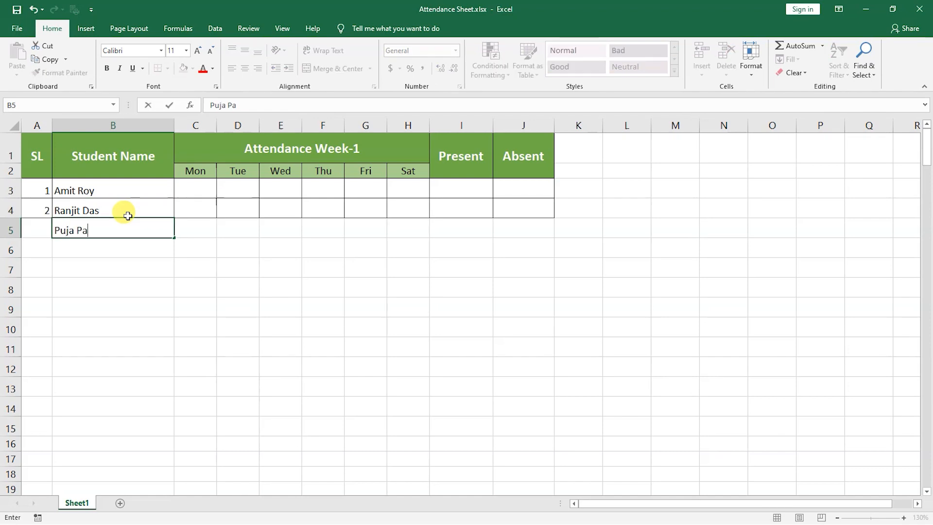
text(l)
key(Return)
- Enter the remaining students' names in cells B6 to B13 of the Student Name column
text(Piu Das)
key(Return)
text(Amt R)
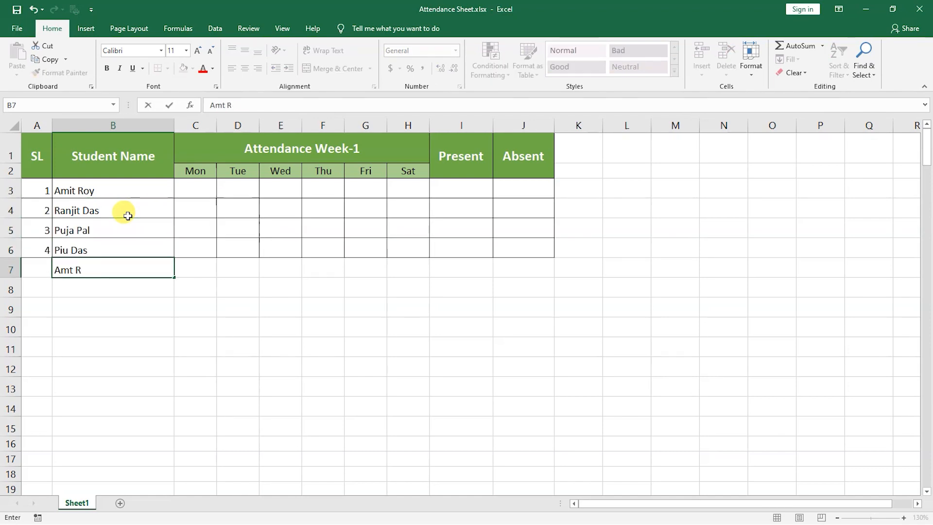
text(oy)
key(Return)
text(Sanjit)
key(Return)
text(Rahim Ali)
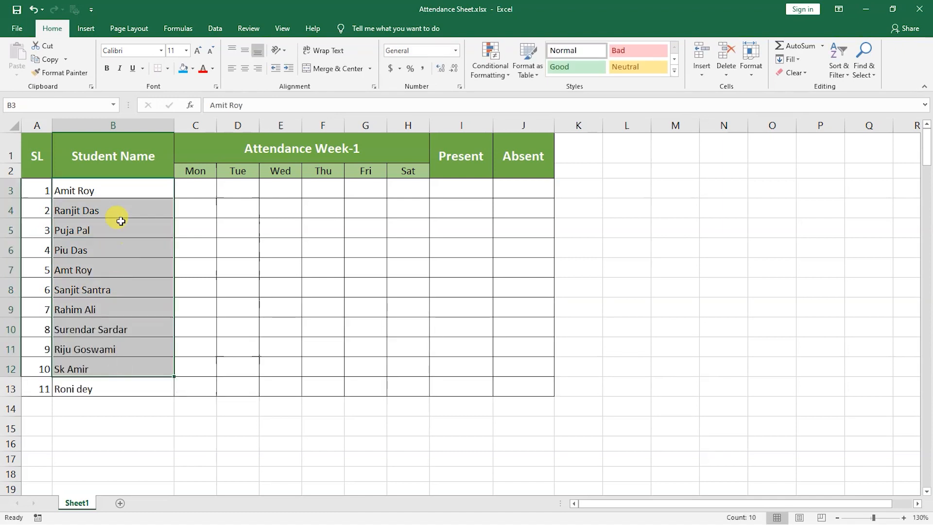
click(120, 214)
drag(152, 194, 129, 381)
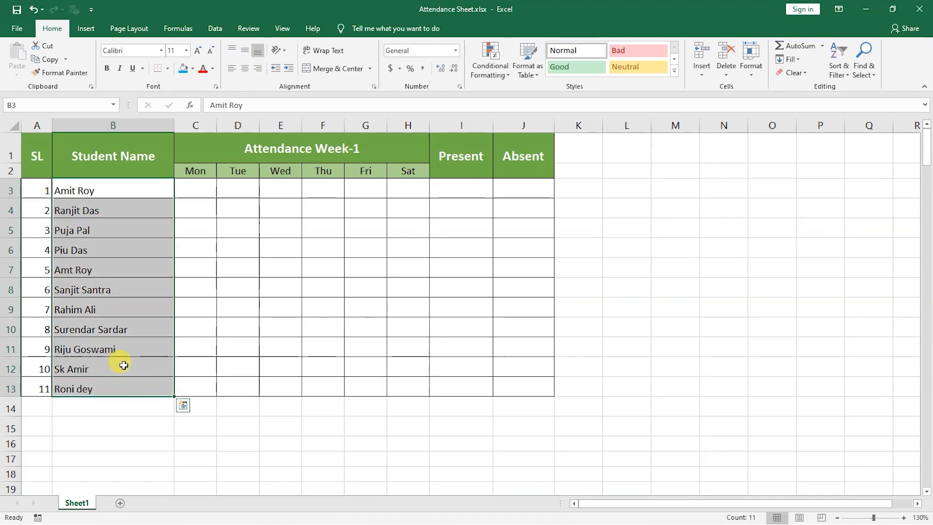
drag(36, 181, 42, 377)
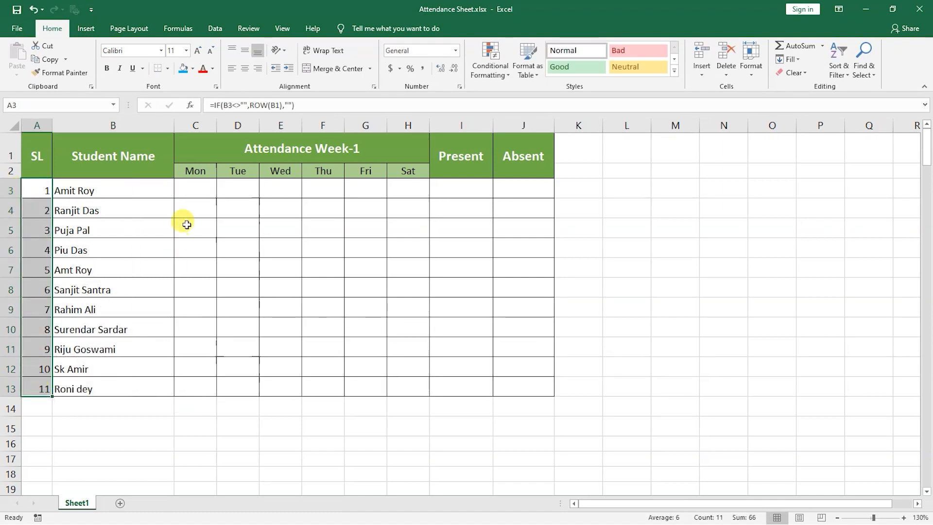
drag(194, 185, 540, 385)
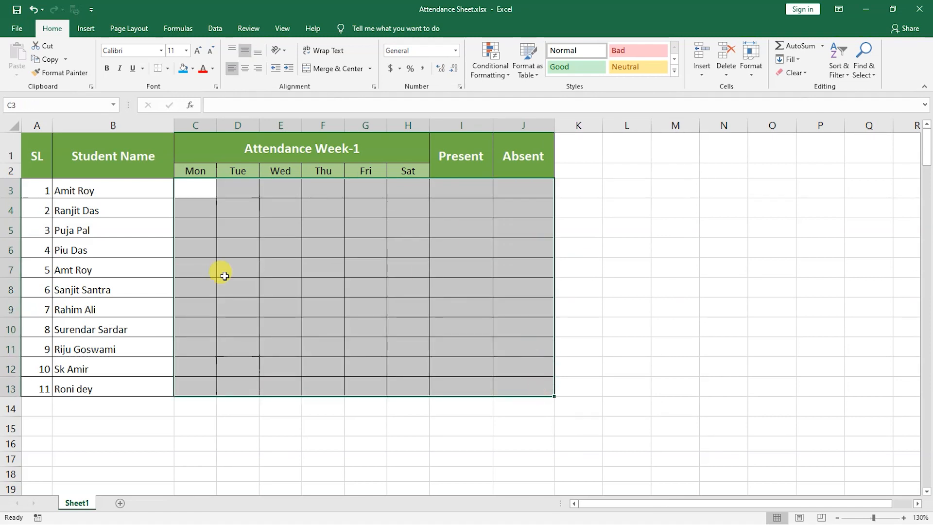
click(328, 289)
- Enter sample marks p in C3 and a in D3, and clear both cells again
click(200, 196)
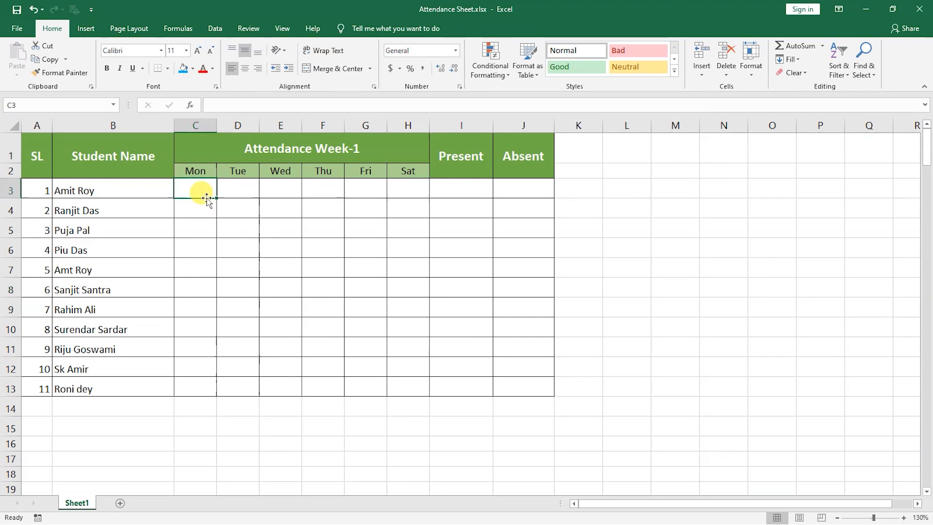
text(p)
click(235, 188)
text(a)
key(Return)
drag(198, 189, 233, 182)
key(Delete)
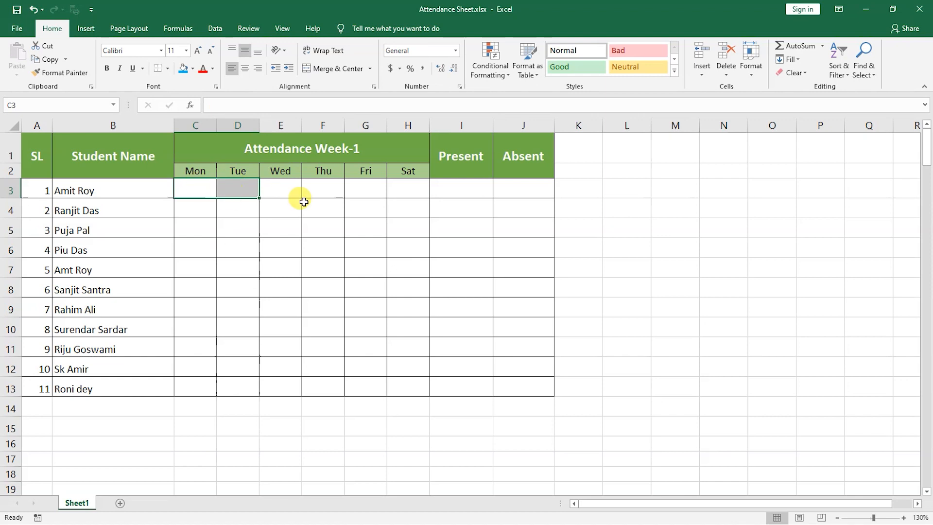
click(289, 283)
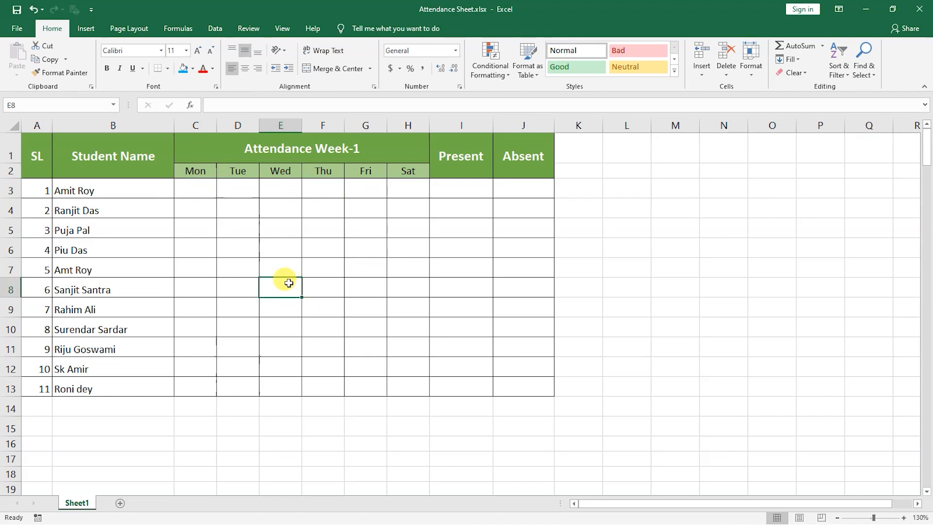
- Enable the Developer tab in the ribbon customization options
click(206, 189)
scroll(256, 257, up, 1)
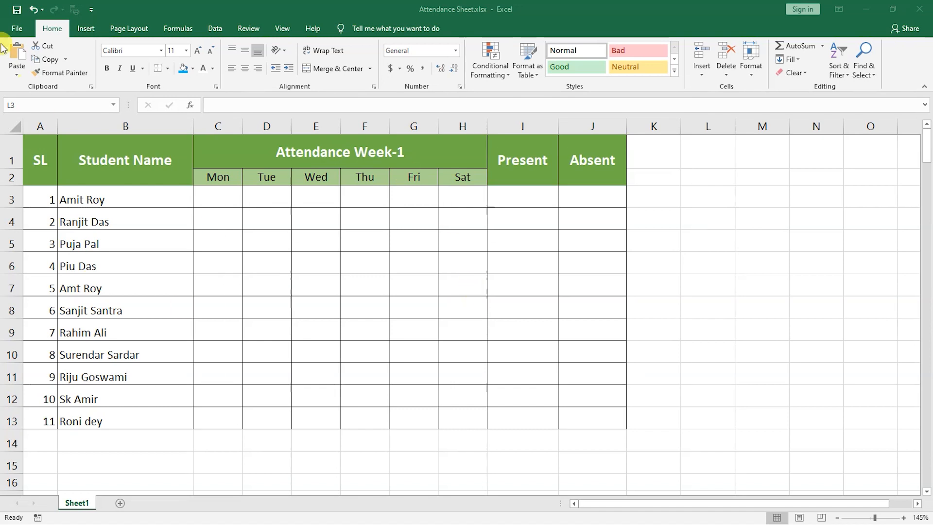
click(18, 30)
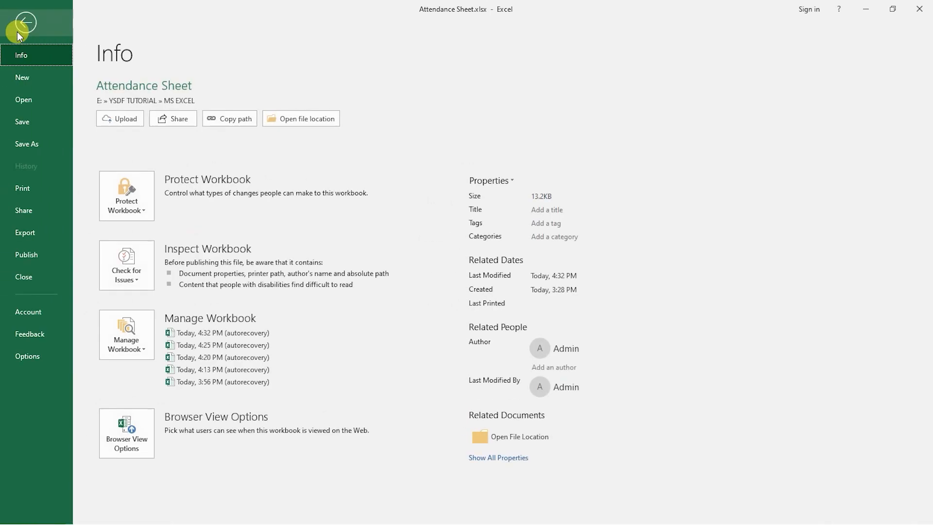
click(27, 356)
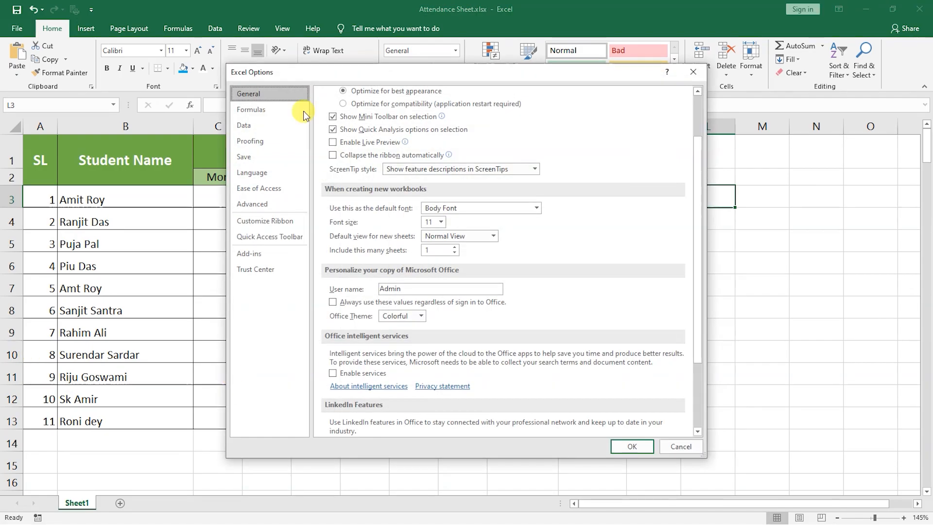
click(281, 220)
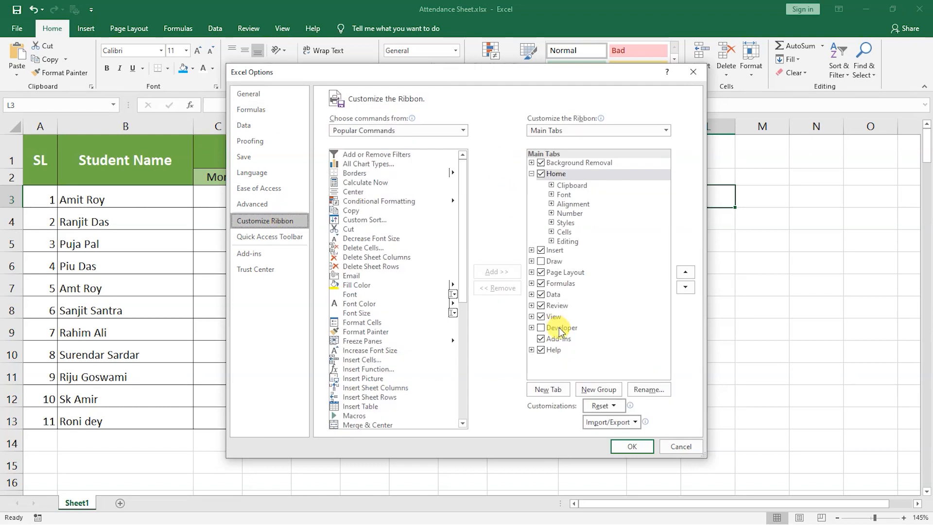
click(540, 328)
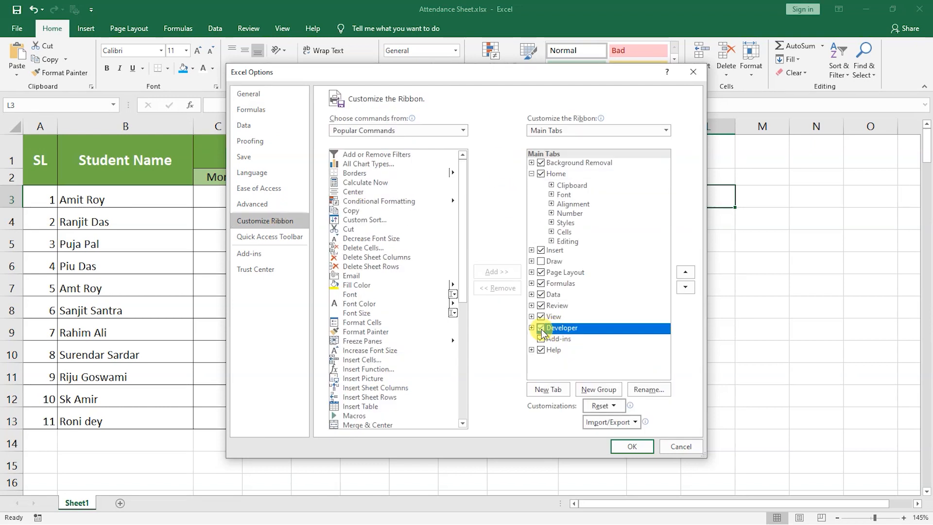
click(633, 447)
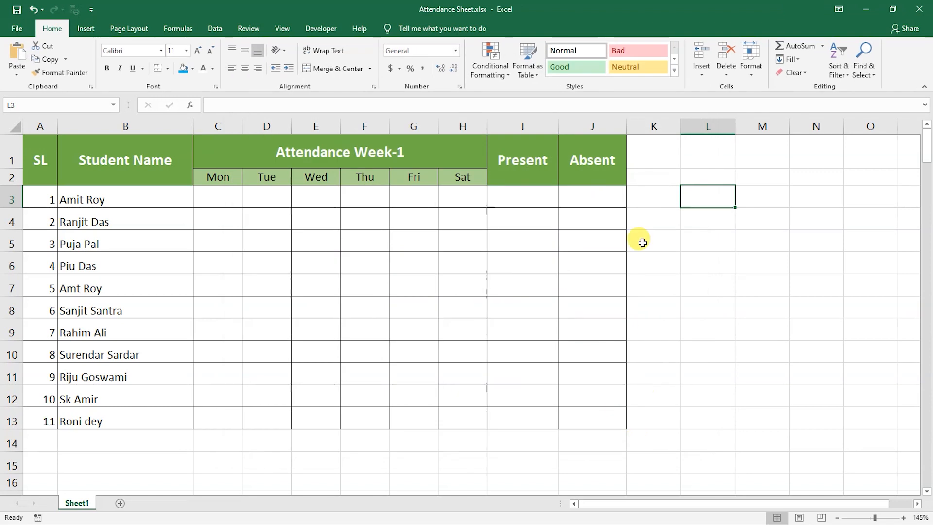
- Insert a form-control check box for the first student's Monday, remove its caption and fit it inside cell C3
click(323, 29)
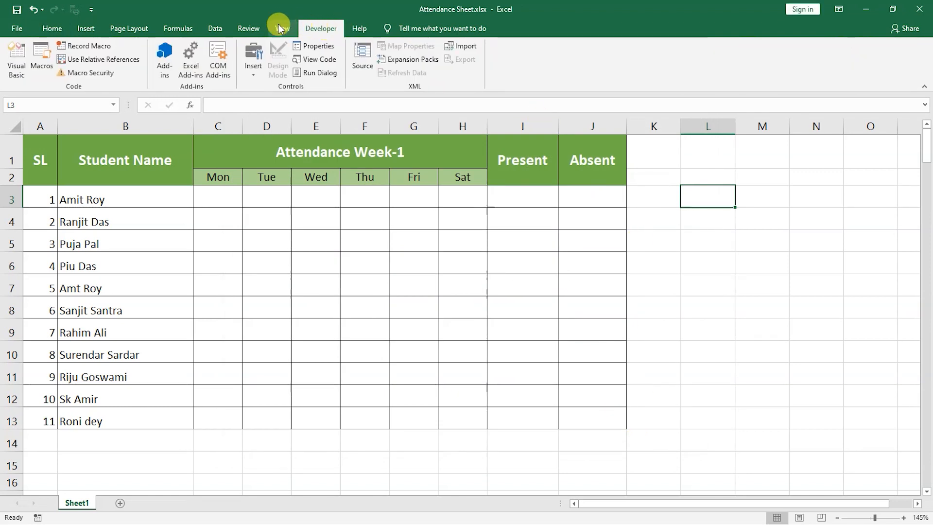
click(254, 73)
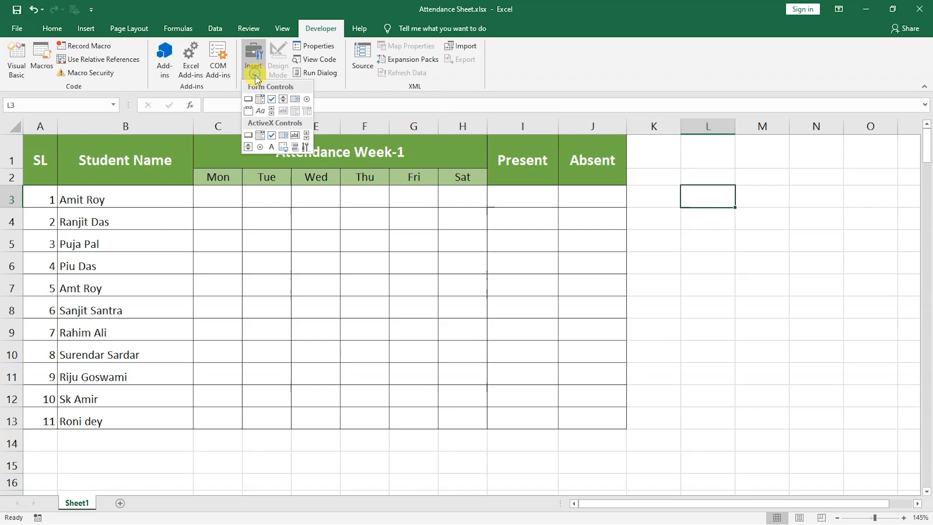
click(272, 100)
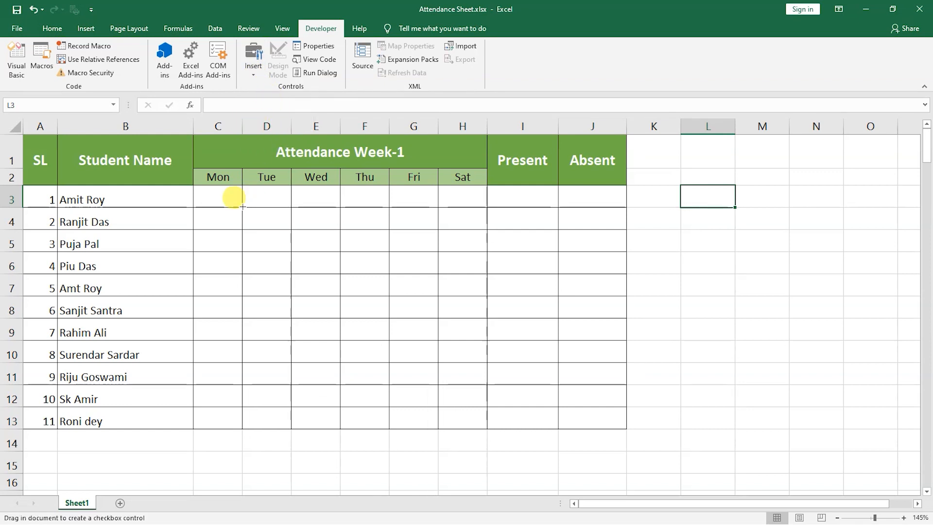
click(217, 194)
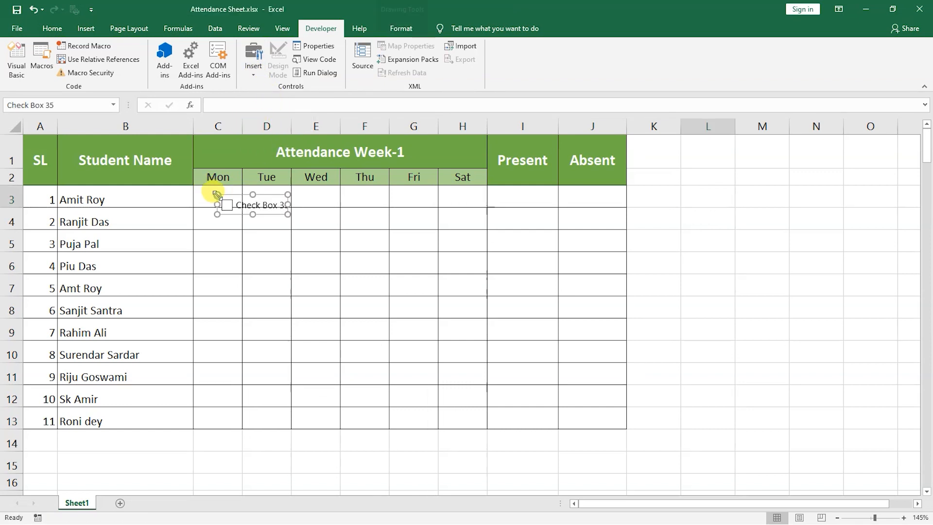
click(239, 205)
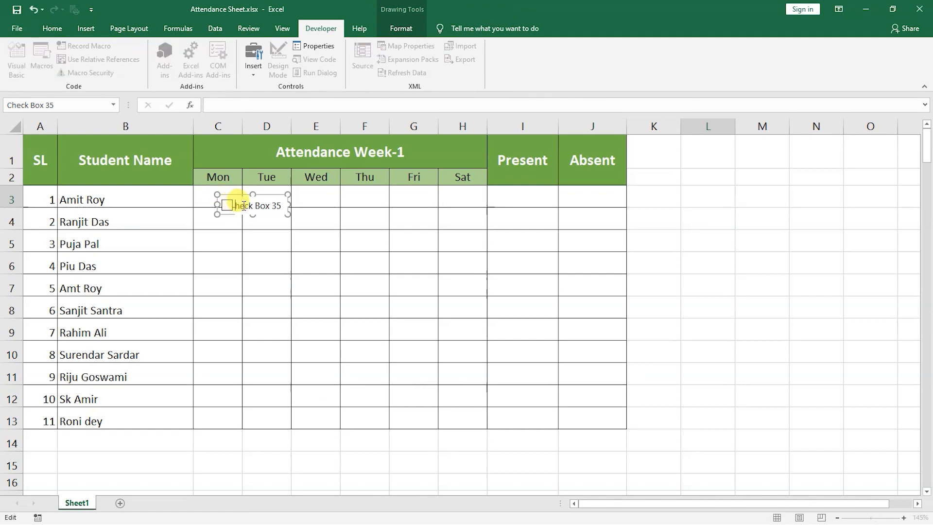
drag(284, 203, 226, 188)
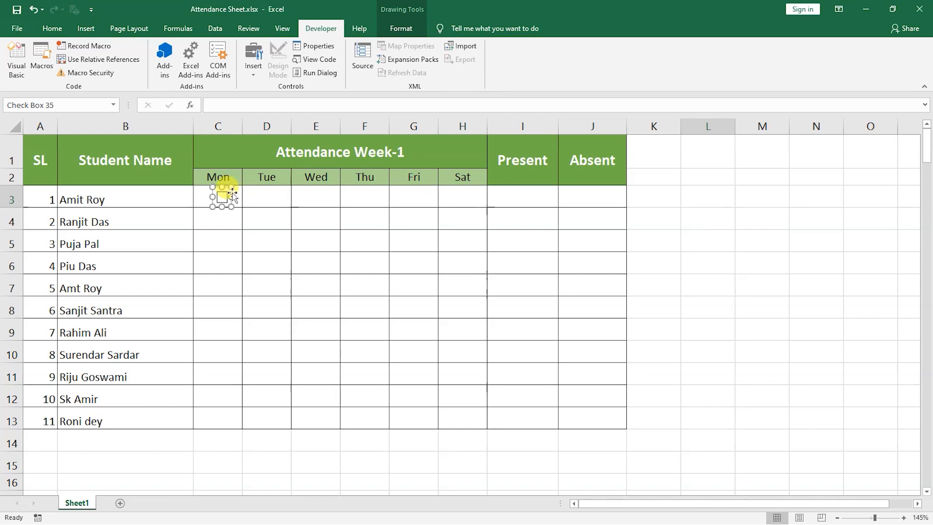
- Set the check box's cell link to C3 as a relative reference without dollar signs
right_click(229, 193)
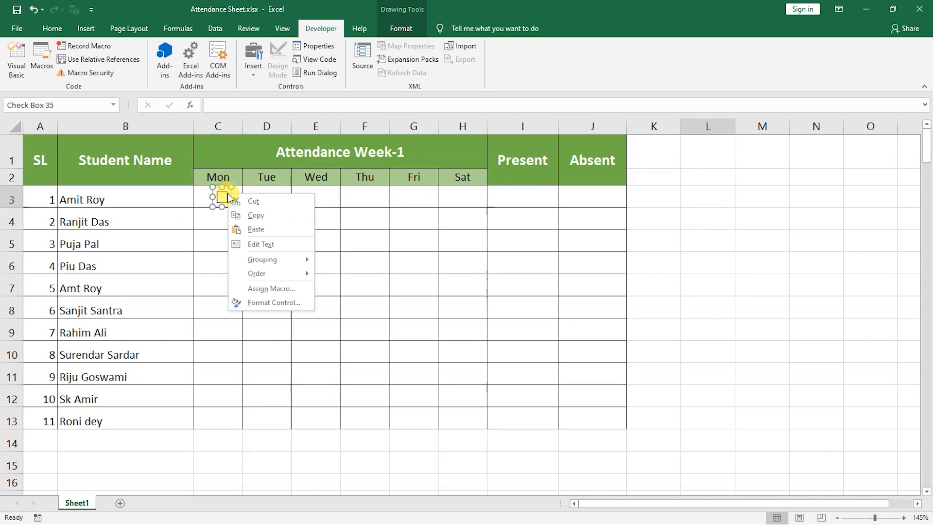
click(261, 303)
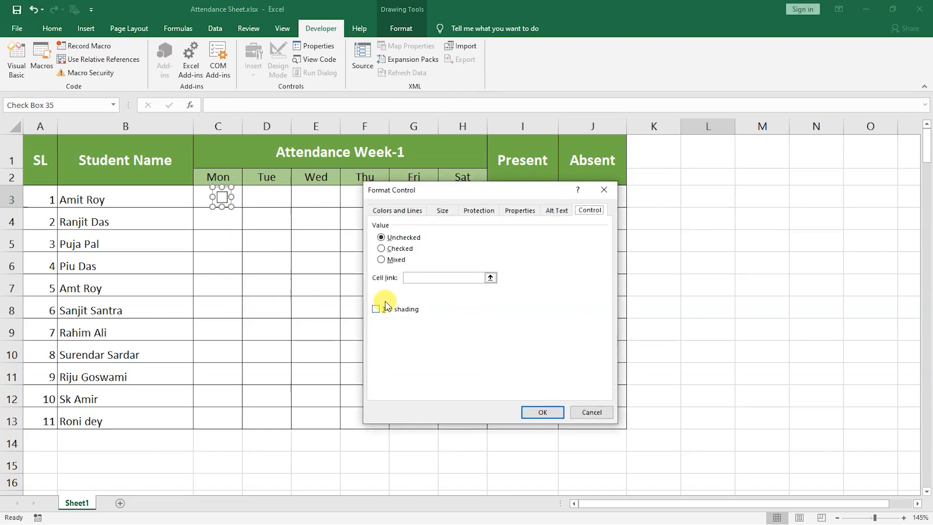
click(425, 277)
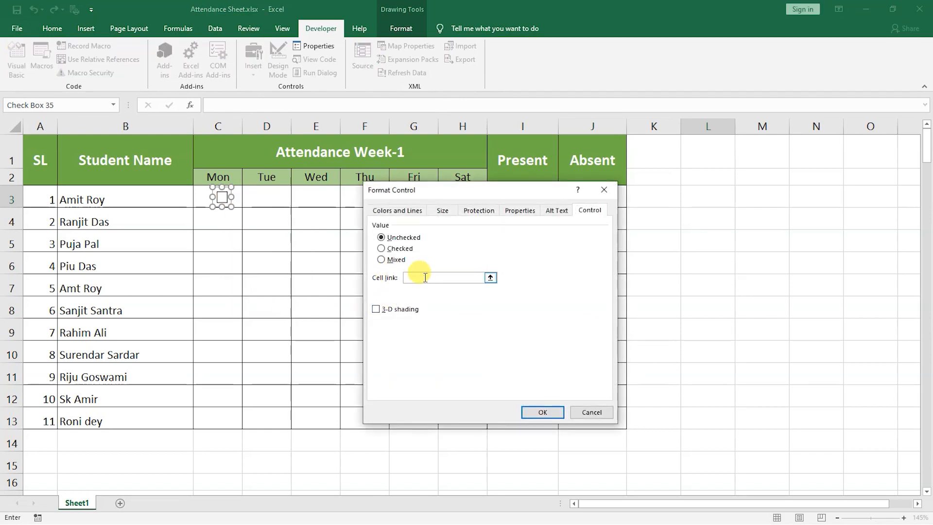
click(204, 197)
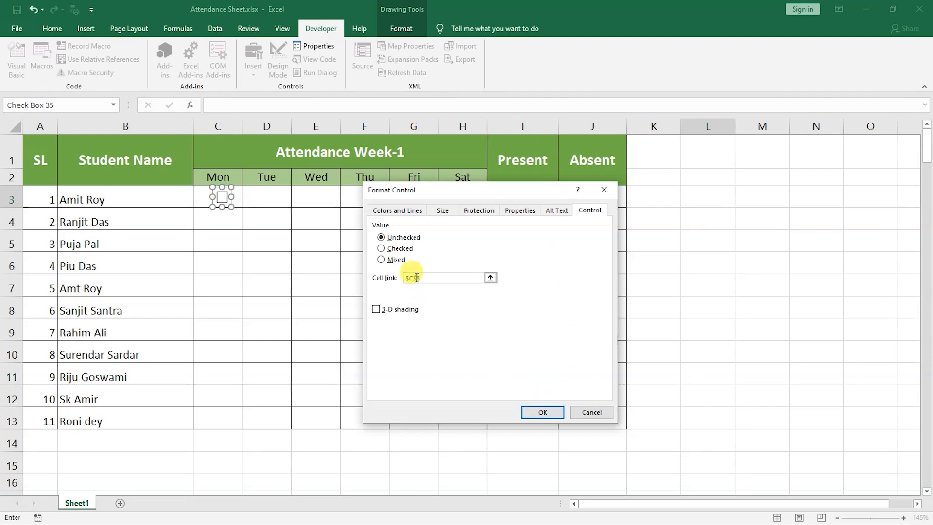
key(BackSpace)
click(409, 279)
key(BackSpace)
click(541, 410)
click(231, 195)
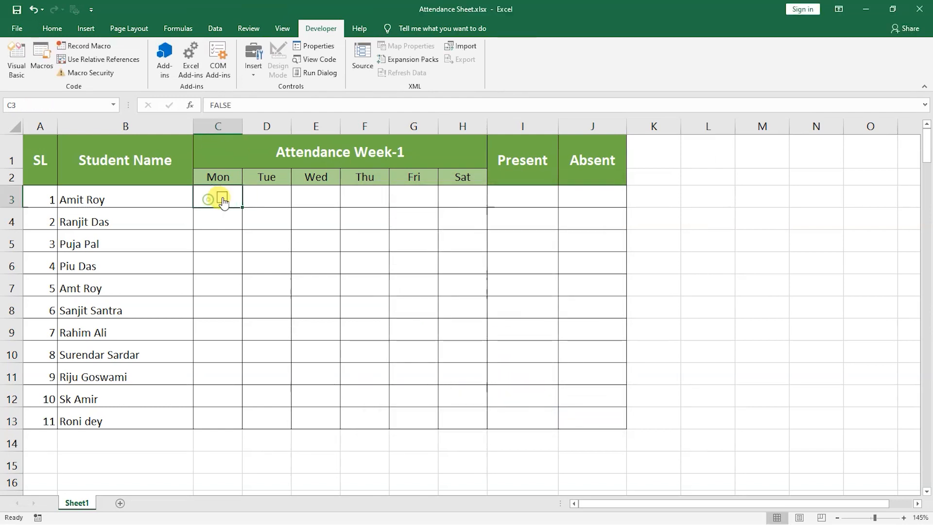
- Narrow the weekday columns C to H to one smaller, equal width
click(222, 200)
key(ctrl+z)
drag(230, 136, 471, 121)
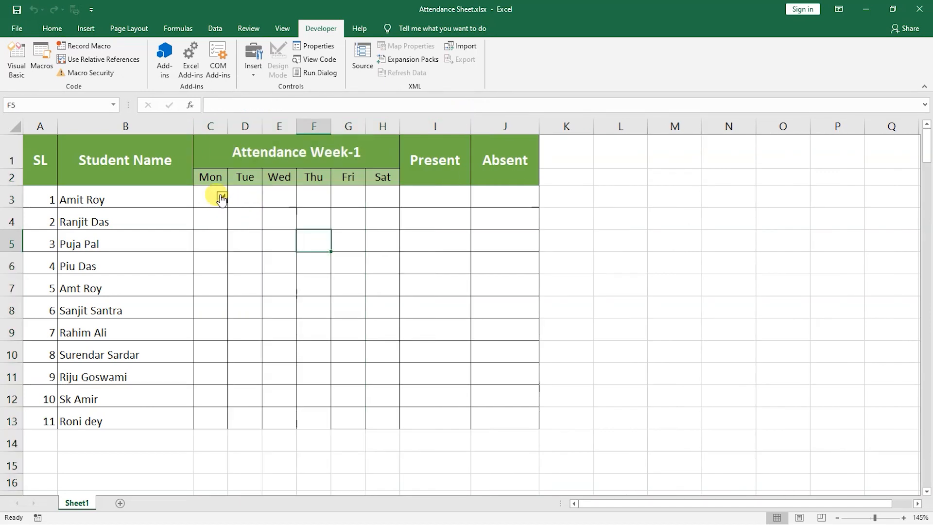
- Move the Monday check box back to the center of the narrowed cell C3
right_click(222, 197)
key(Escape)
drag(224, 197, 215, 193)
key(Left)
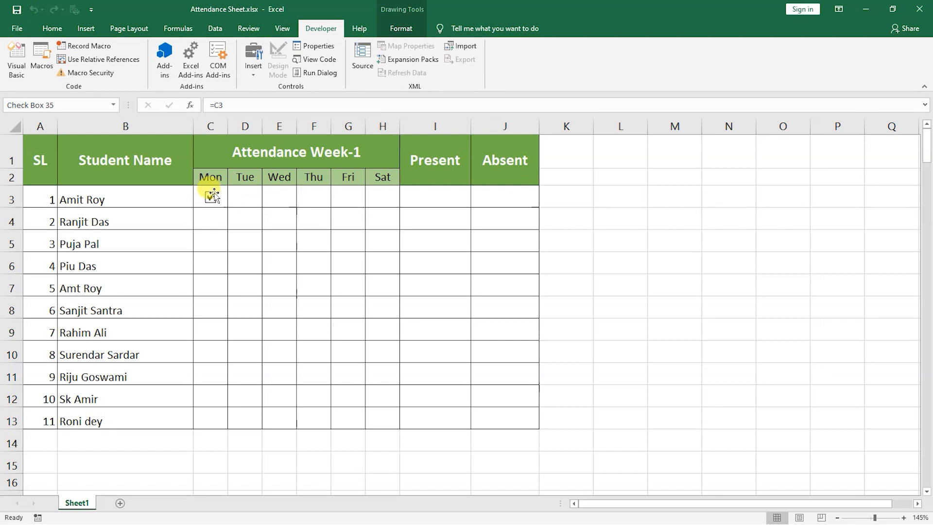
click(240, 222)
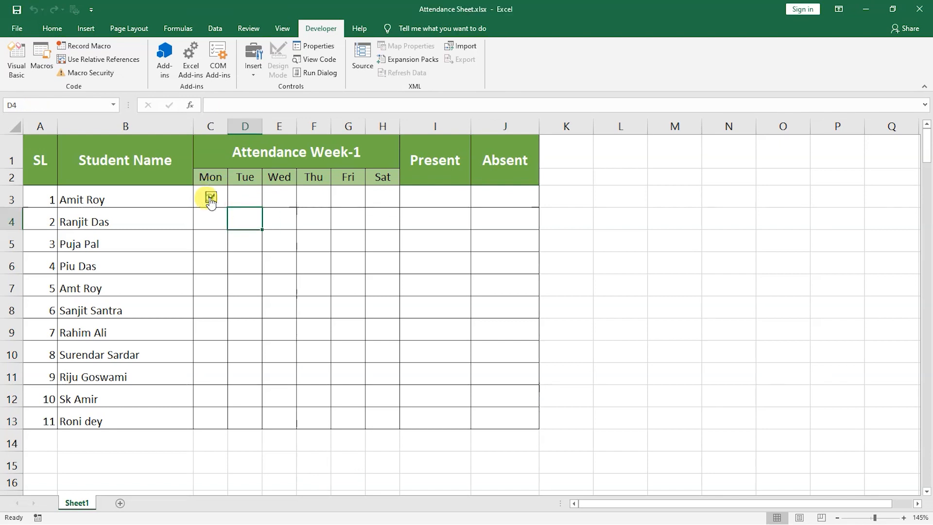
- Toggle the first student's Monday check box off and on to test it, leaving it ticked
click(209, 199)
click(210, 198)
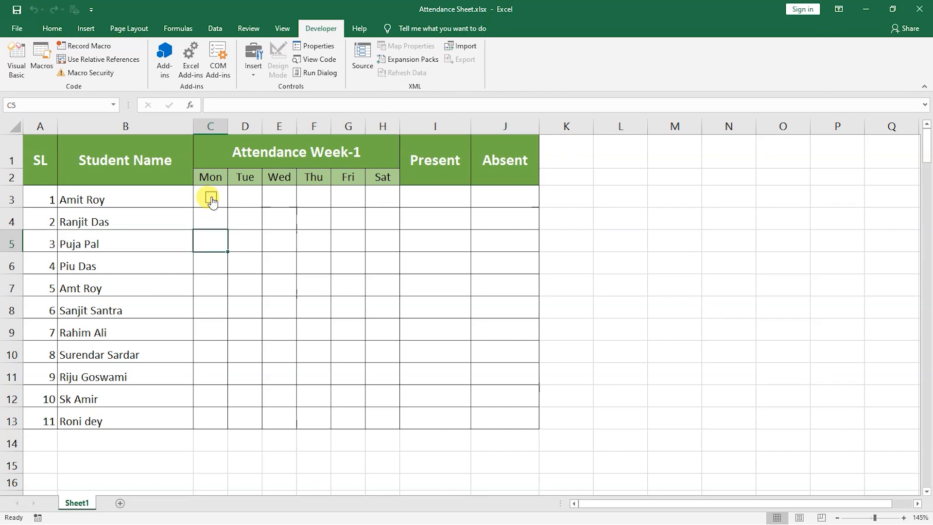
click(212, 198)
click(211, 198)
- Copy the Monday check box into the first student's Tuesday cell and set the copy's cell link to D3
right_click(211, 197)
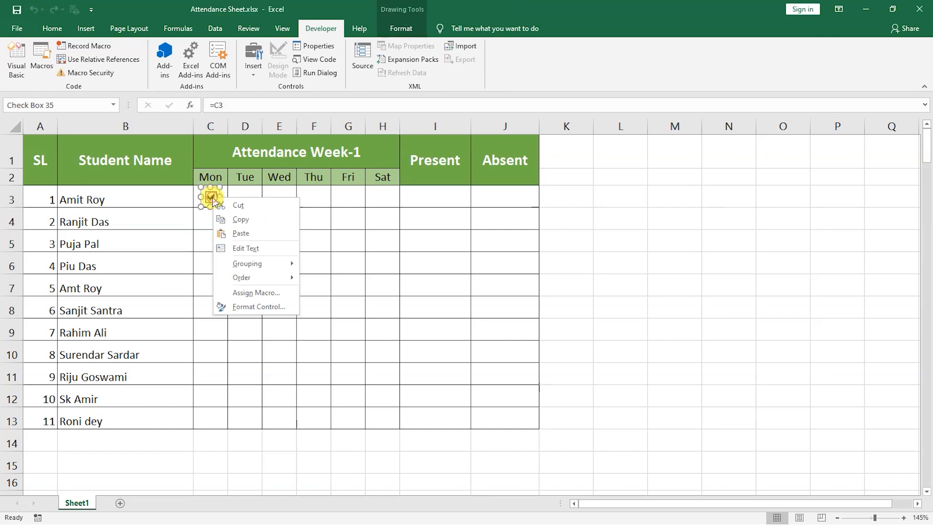
key(Escape)
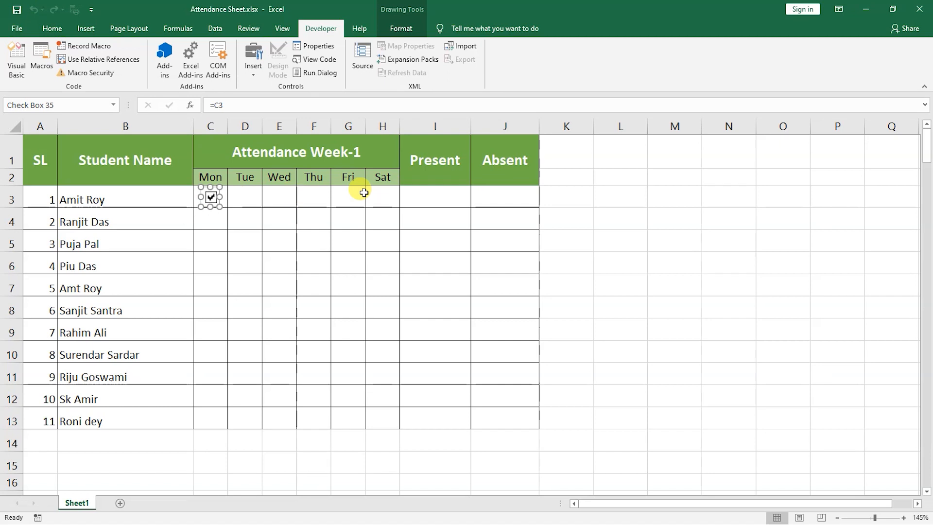
key(ctrl+v)
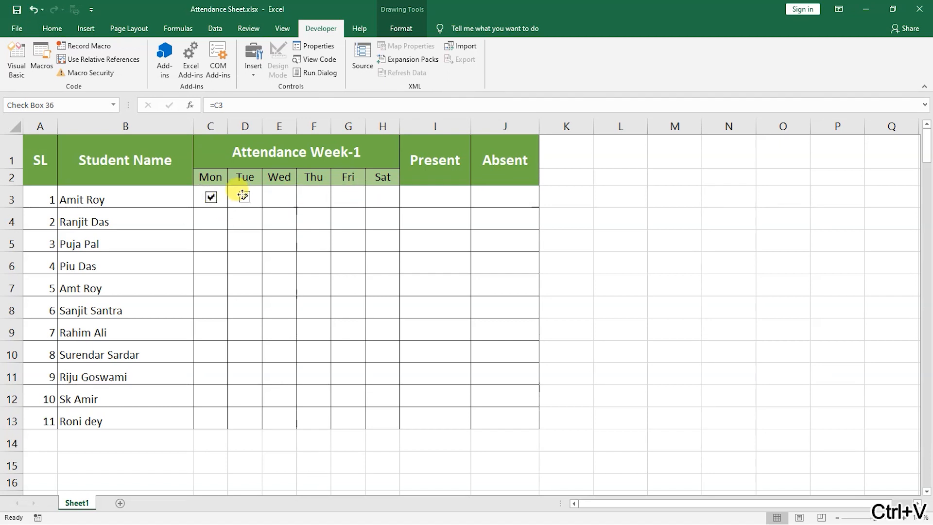
right_click(243, 195)
click(289, 288)
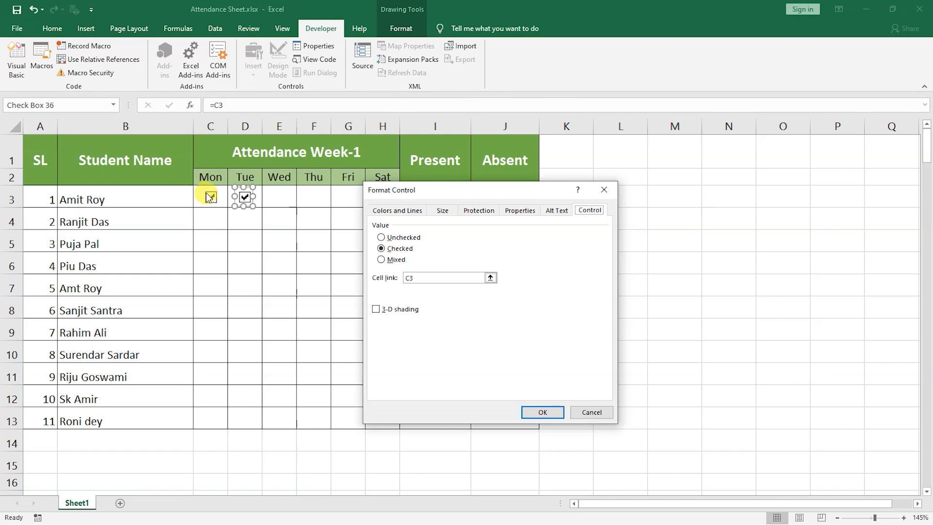
double_click(408, 278)
text(D3)
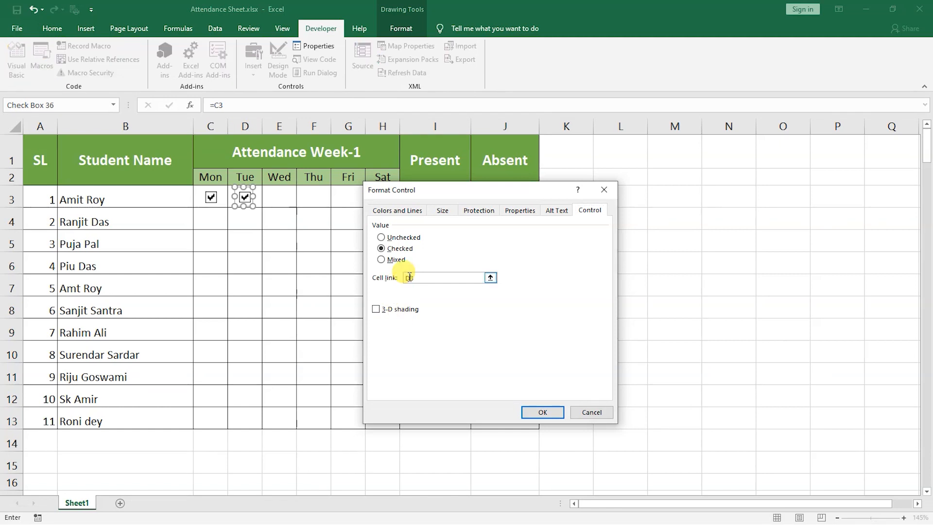
click(555, 412)
- Duplicate the check box into the remaining weekday cells of all students, down to H13
key(ctrl+c)
key(ctrl+v)
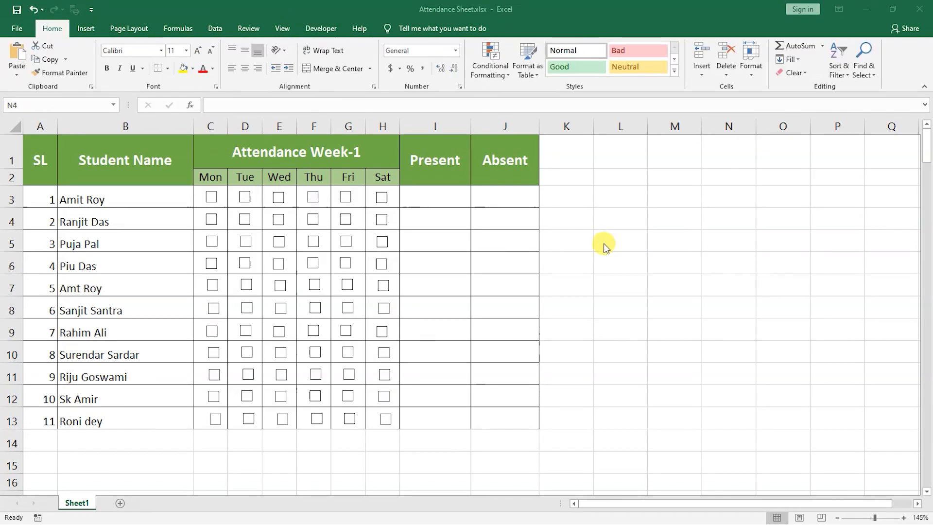
- Enter the formula =COUNTIF(C3:H3,"TRUE") in I3 to count the first student's present days
click(437, 219)
click(437, 198)
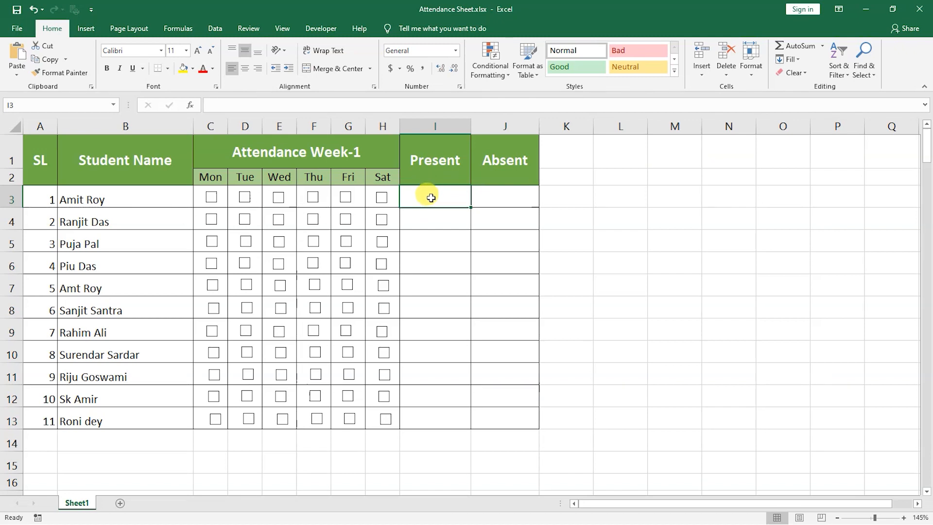
text(=)
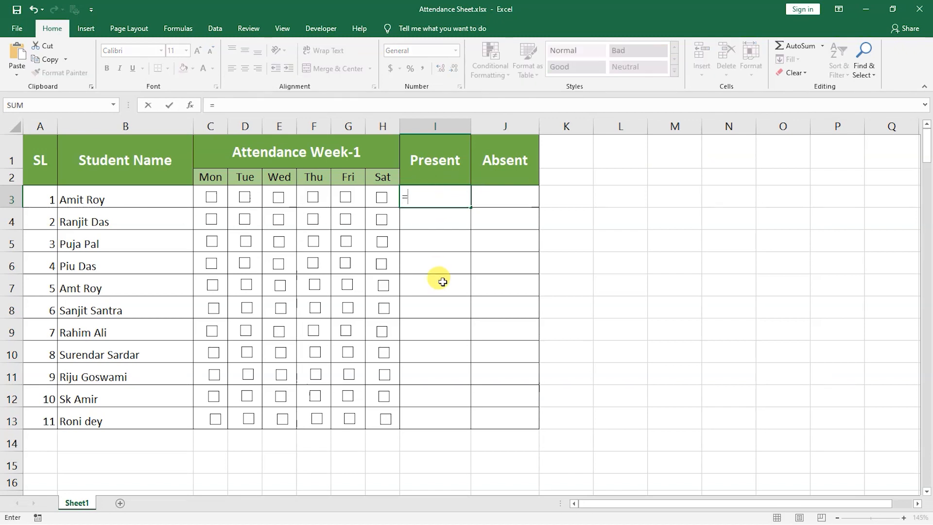
text(COUNTIF()
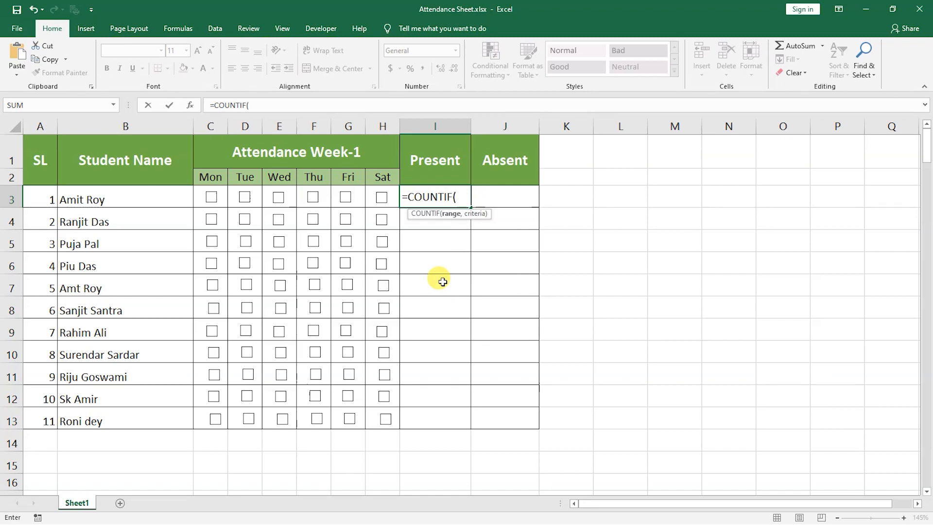
drag(197, 187, 384, 193)
text(,"T)
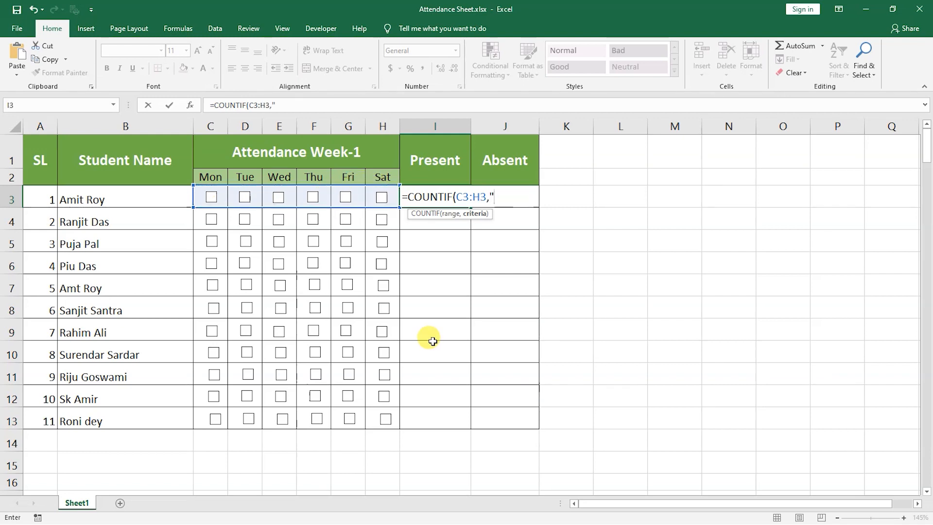
text(RUE"))
key(Return)
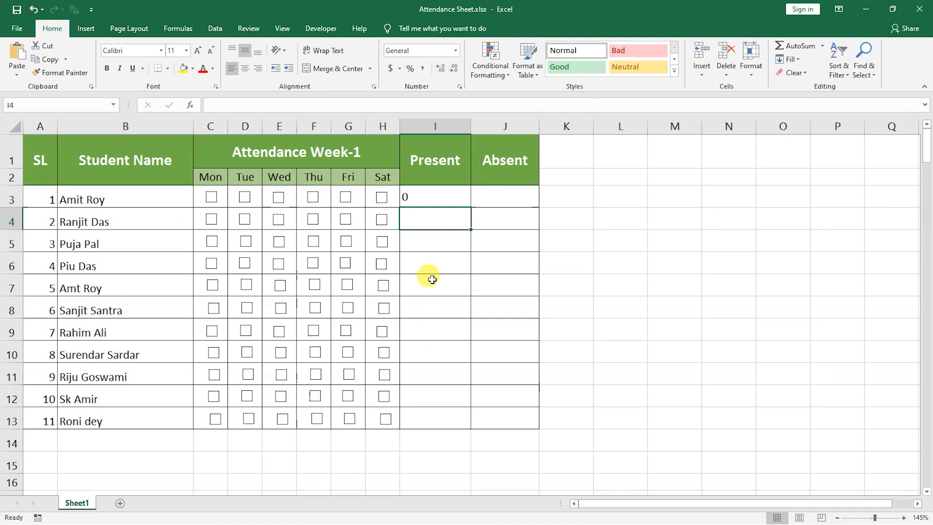
- Fill the Present formula from I3 down to I13 and center the cells horizontally
click(433, 194)
drag(468, 210, 451, 424)
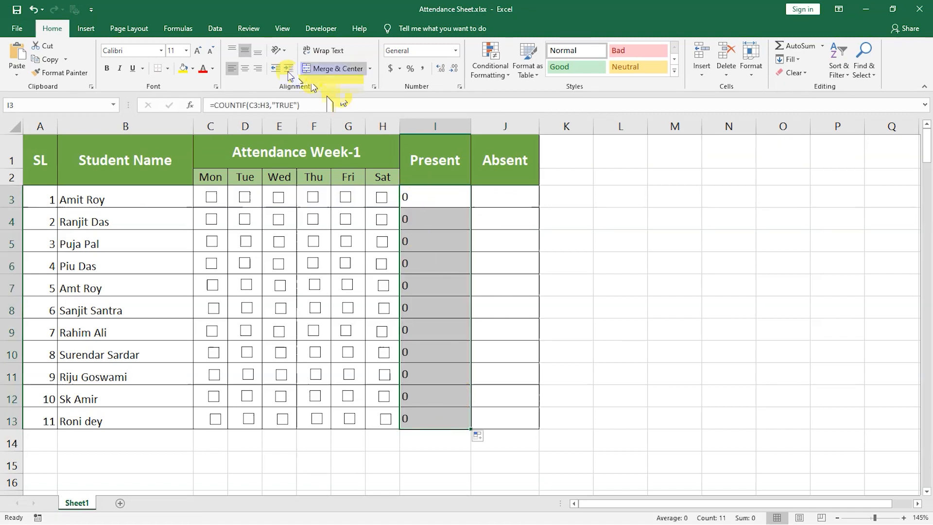
click(246, 69)
click(505, 227)
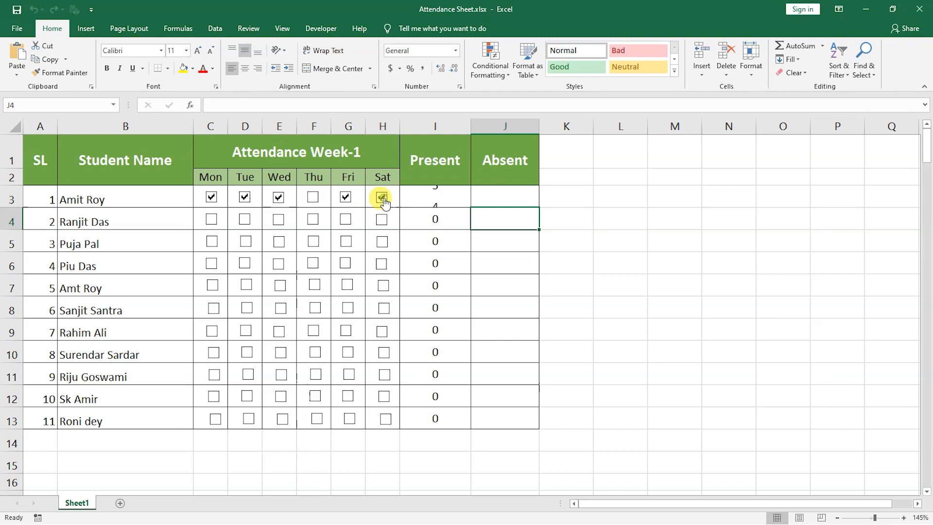
- Tick the second student's check boxes for every day except Thursday and the third student's for Monday to Wednesday
click(212, 219)
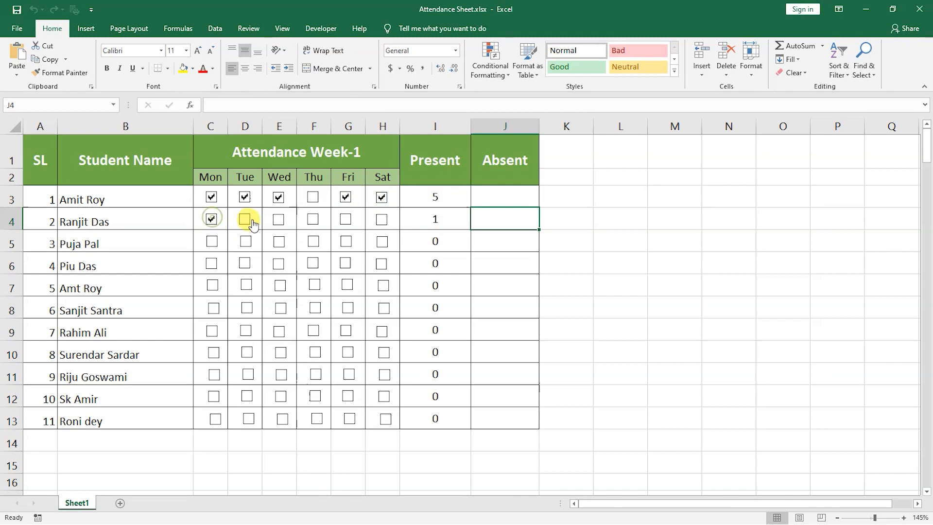
click(246, 220)
click(278, 220)
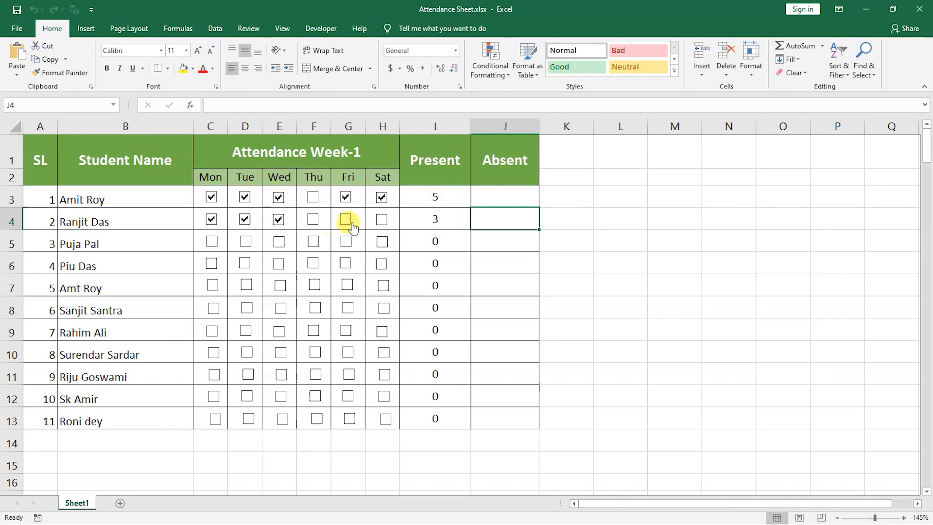
click(381, 220)
click(212, 241)
click(246, 241)
click(278, 242)
- Tick the Monday to Thursday check boxes for the fourth, fifth and sixth students
click(211, 263)
click(212, 286)
click(245, 263)
click(246, 285)
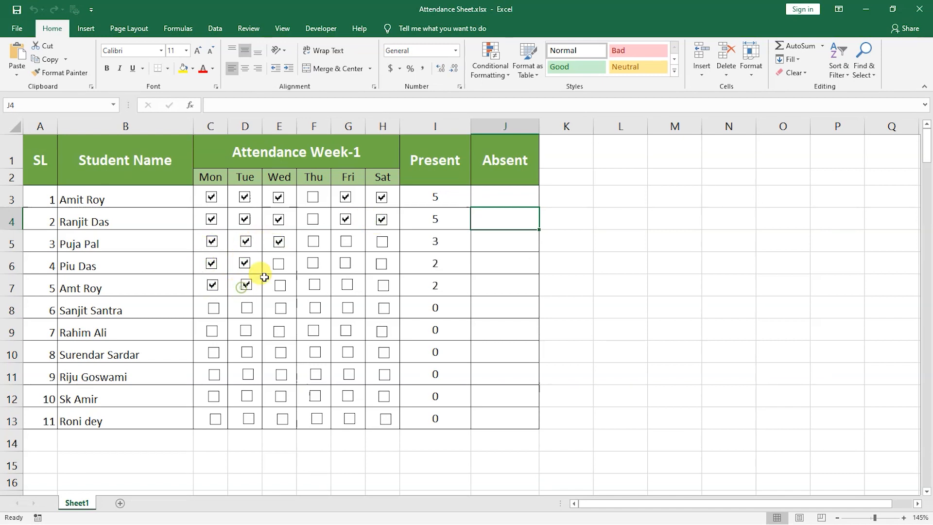
click(280, 267)
click(280, 286)
click(313, 263)
click(315, 285)
click(246, 311)
click(314, 308)
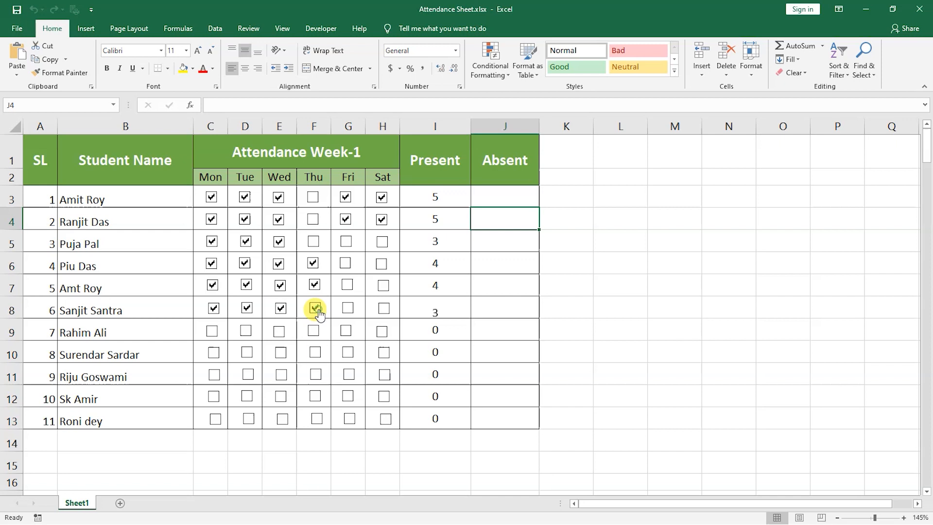
- Enter the formula =COUNTIF(C3:H3,"FALSE") in J3 to count the first student's absent days
click(488, 197)
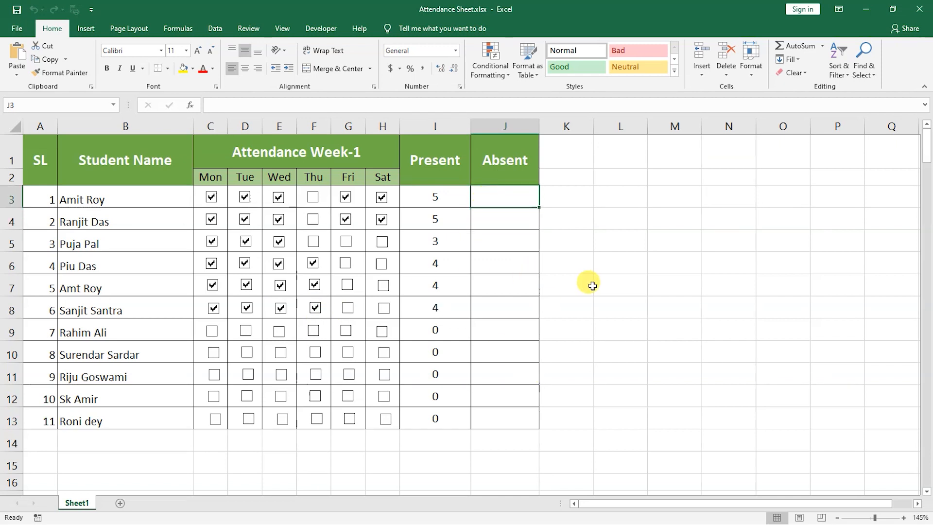
text(=CO)
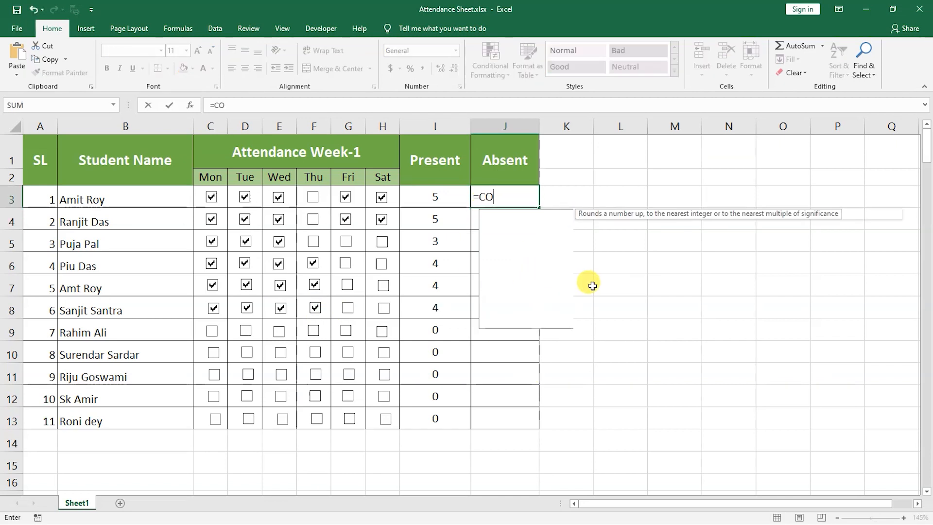
text(UNTIF)
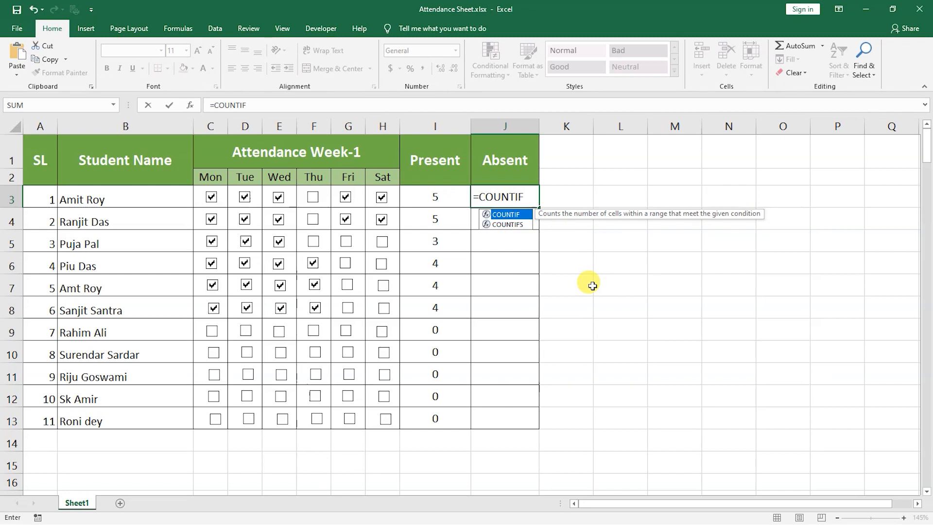
text(()
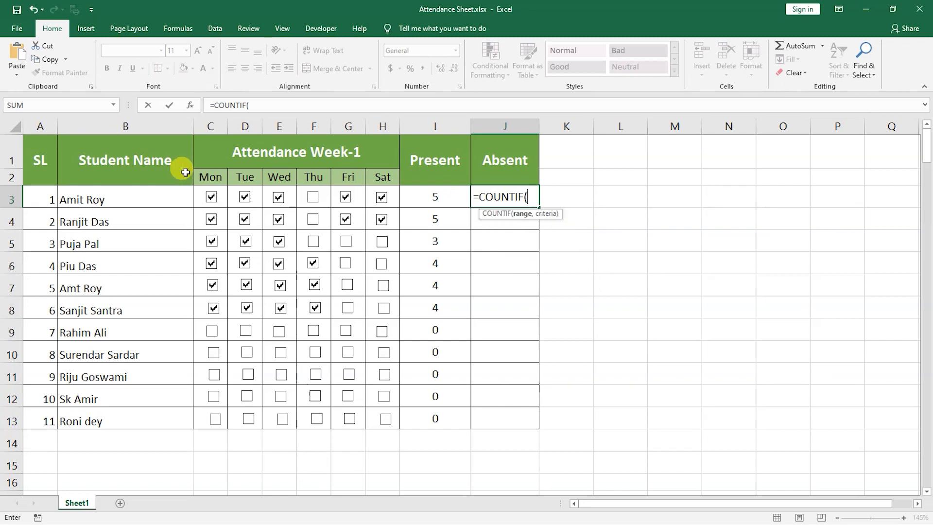
drag(197, 194, 384, 195)
text(,)
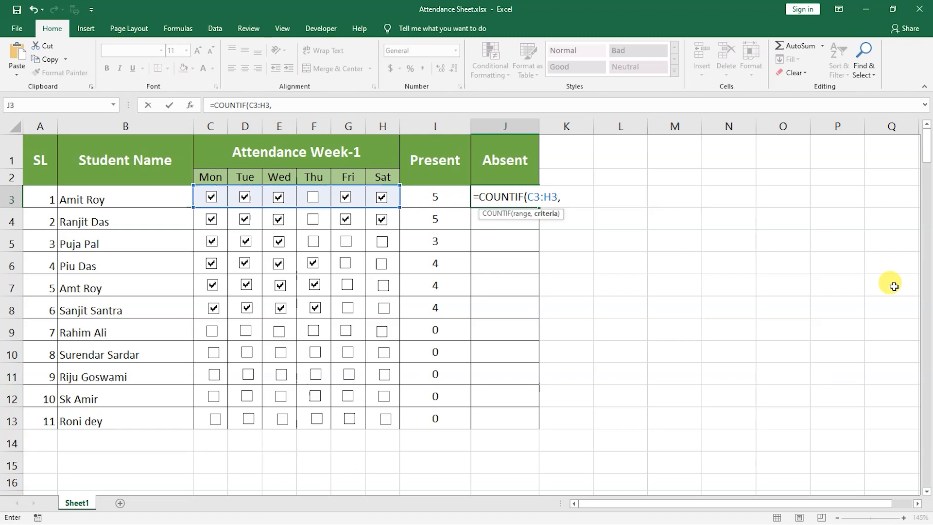
text("FALSE"))
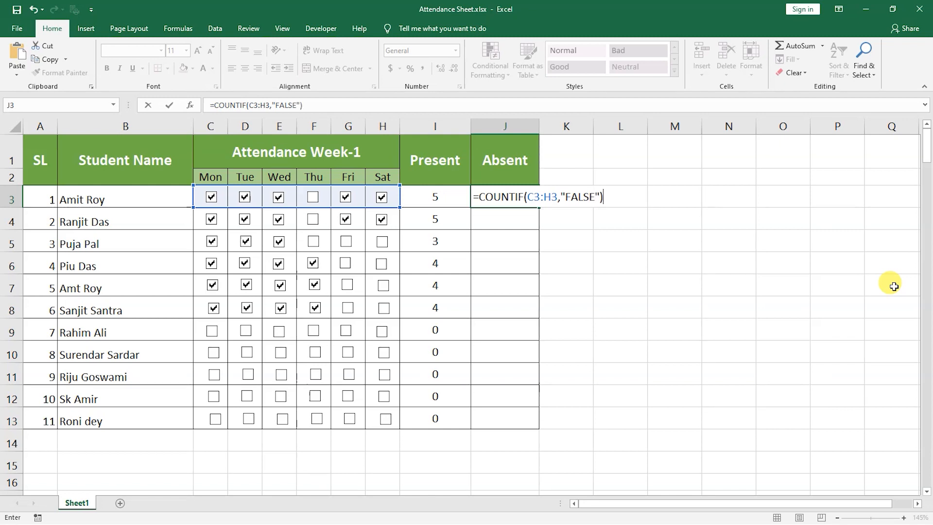
key(Return)
- Test the Absent formula in J3 by ticking and unticking the first student's Thursday check box
click(510, 196)
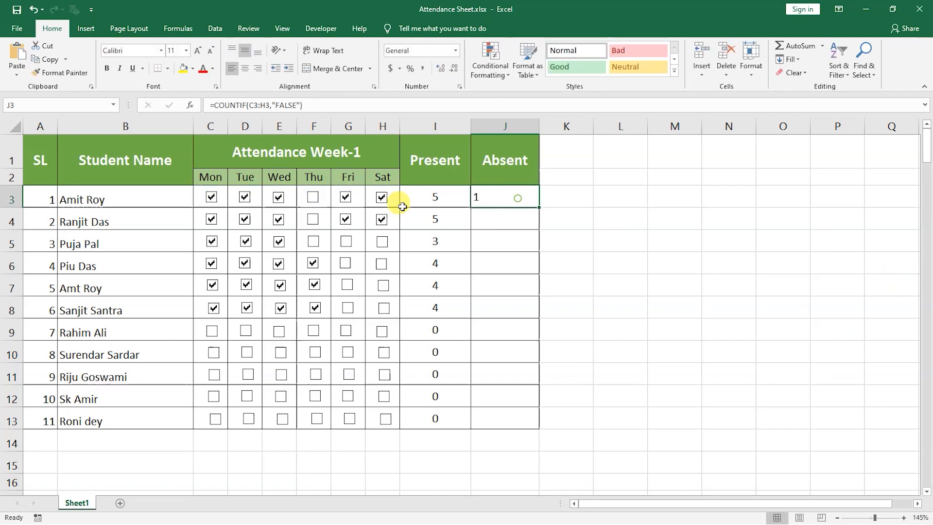
click(311, 200)
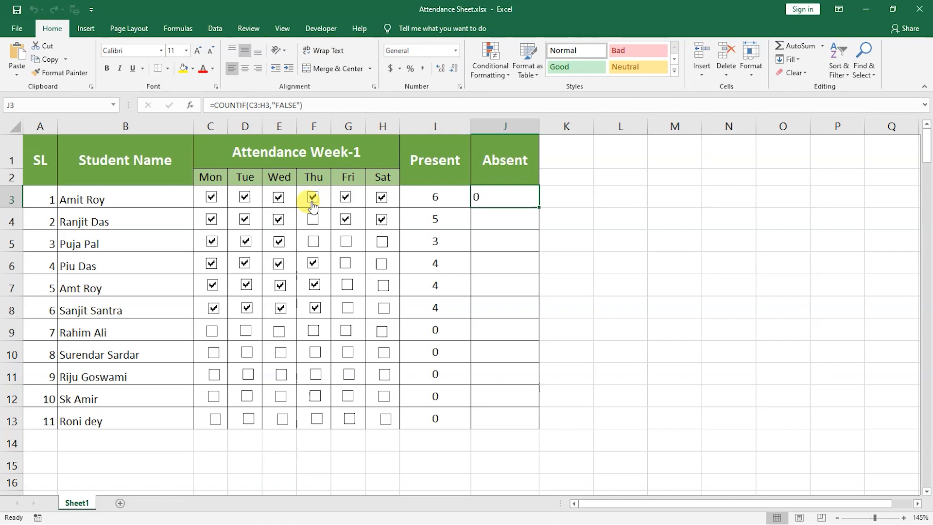
click(312, 199)
- Fill the Absent formula from J3 down to J6 and center the cells horizontally
click(542, 205)
click(535, 206)
drag(539, 208, 539, 273)
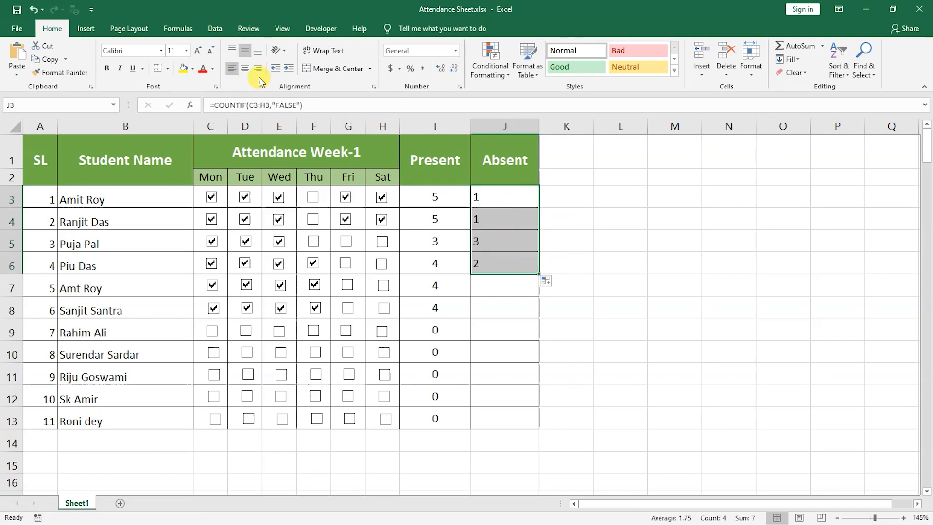
click(484, 219)
- Untick the first student's Wednesday and Tuesday to test the counts, and tick Tuesday, Wednesday and Thursday so all six days are marked
click(279, 198)
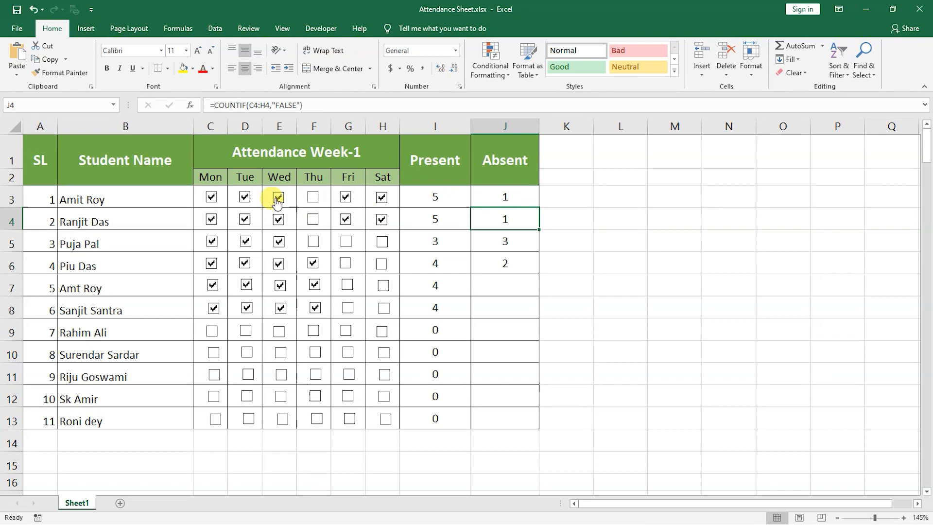
click(250, 199)
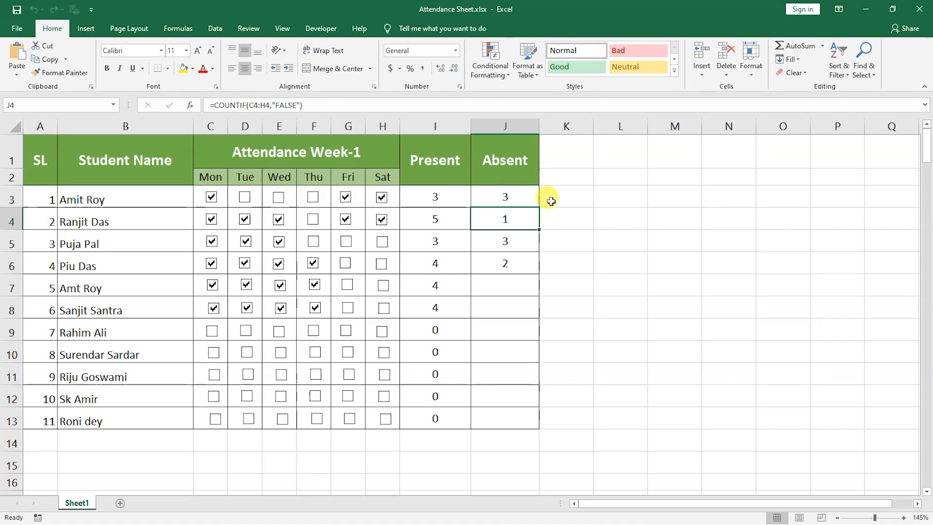
click(243, 198)
click(278, 198)
click(312, 198)
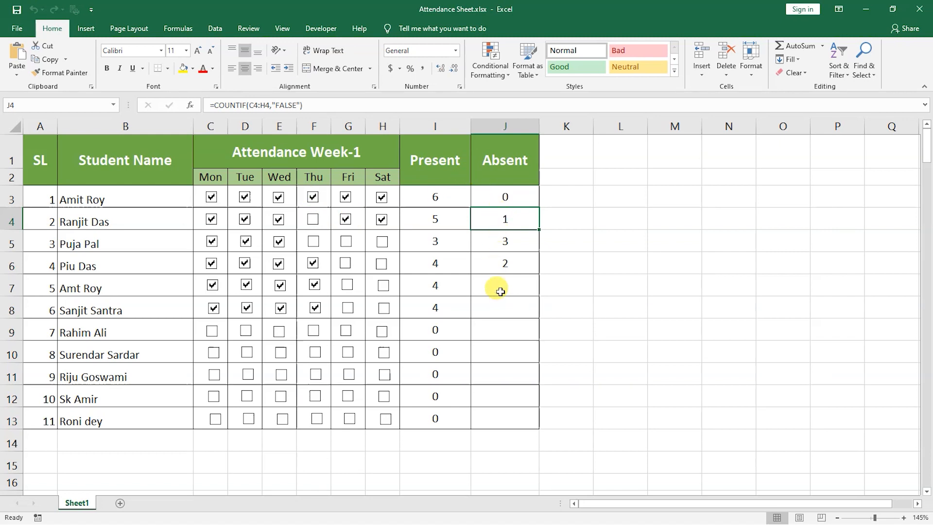
drag(516, 199, 506, 265)
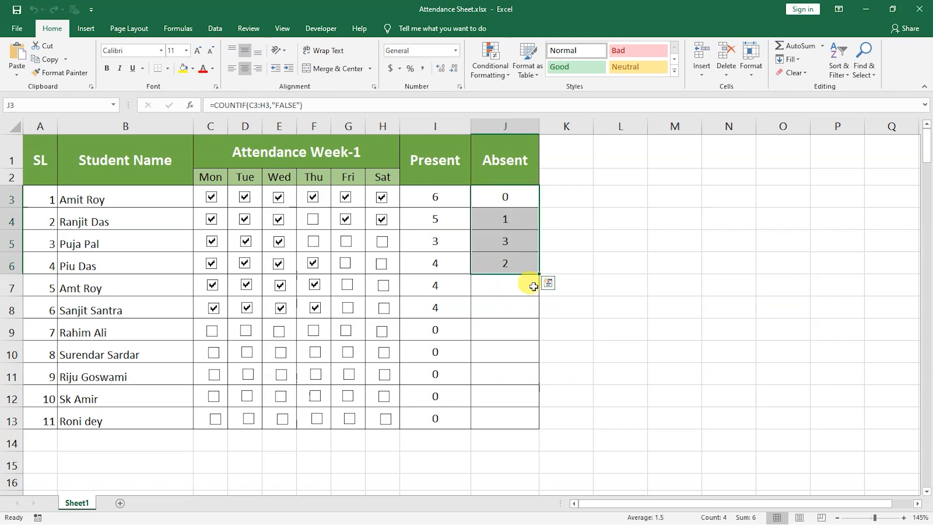
click(631, 192)
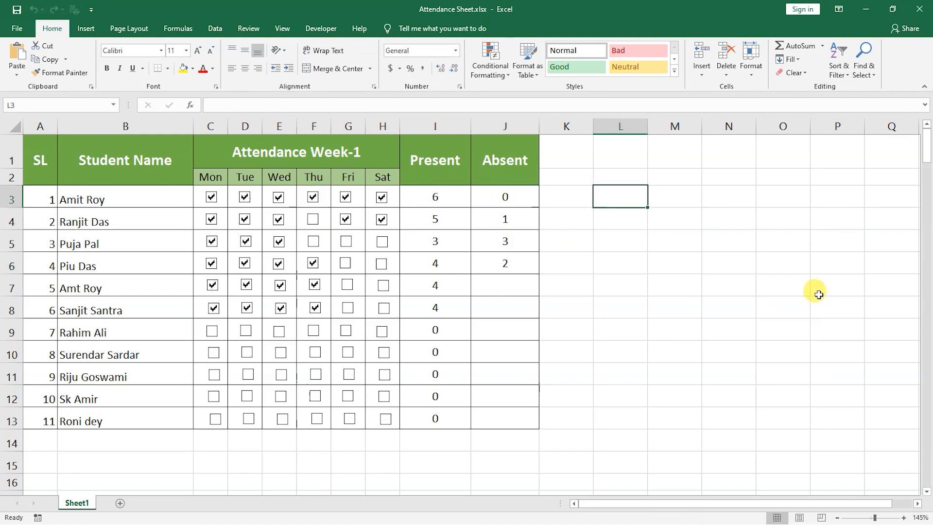